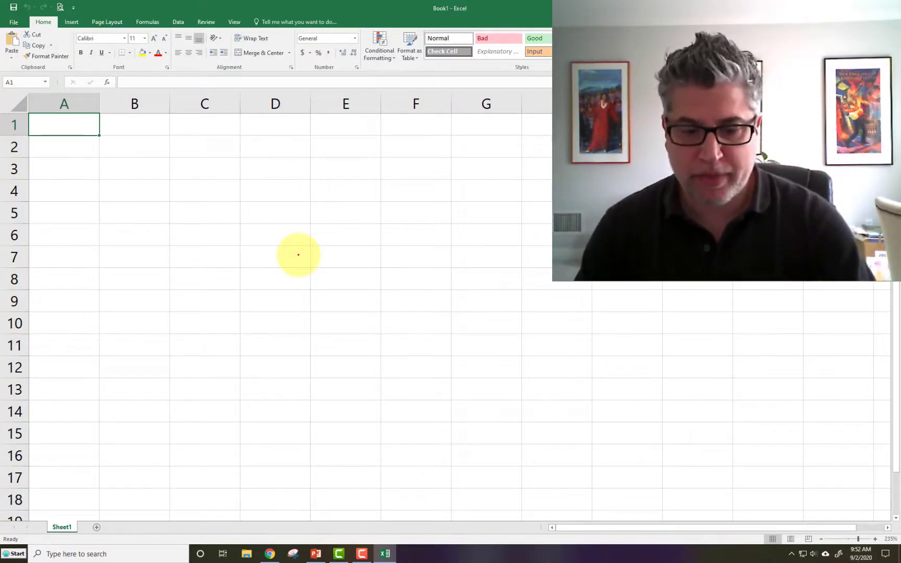
Enter the values 5, 6, 3, 5, 7, 5, 3, 2, 5, 5555555 and 888888888 down column A starting at A1
type("5 6 3 5 7 5 3 ")
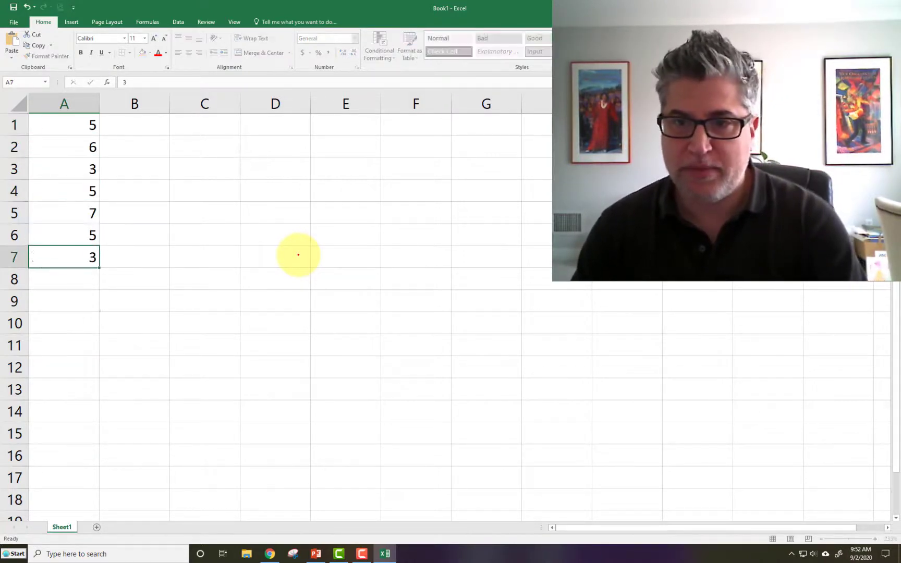
type("2 5 5555555")
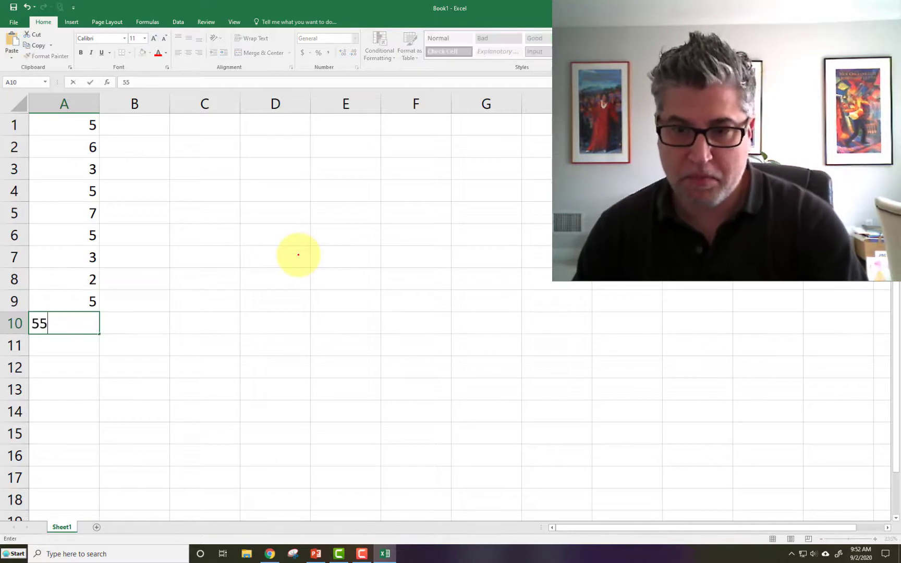
key("Return")
type("888888888")
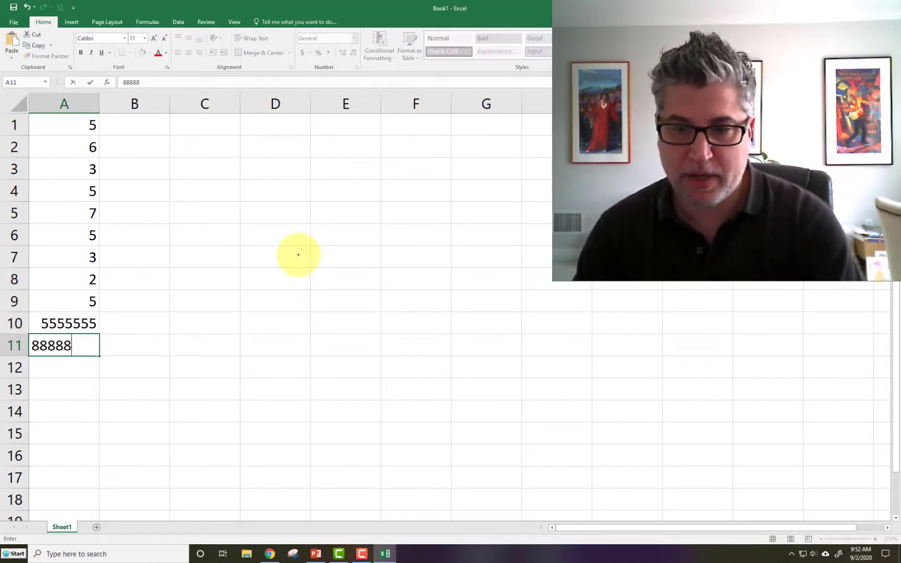
key("Return")
key("Return")
Skip A12 and enter 4 and 5 in cells A13 and A14
type("4")
key("Return")
type("5")
key("Return")
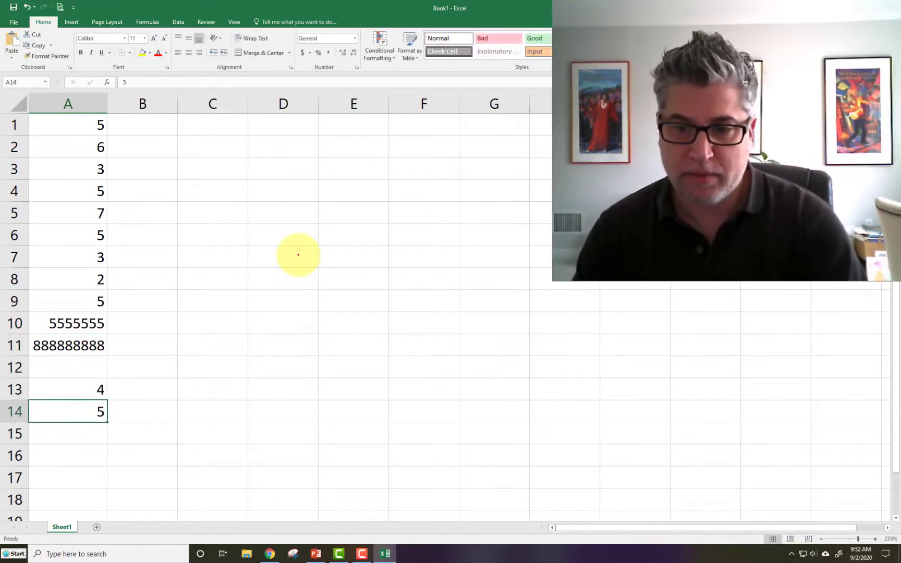
Fill the empty A12 with 3 and replace the value in A13 with 6
key("Up")
key("Up")
key("Up")
type("3")
key("Return")
type("6")
key("Return")
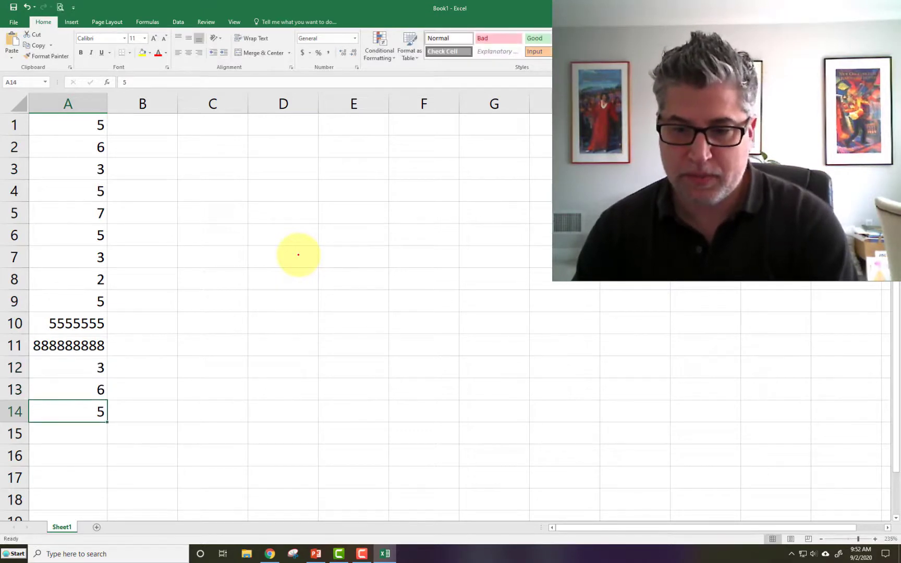
Enter 90 in cell A15 as the last value of the list
key("Return")
type("90")
key("Tab")
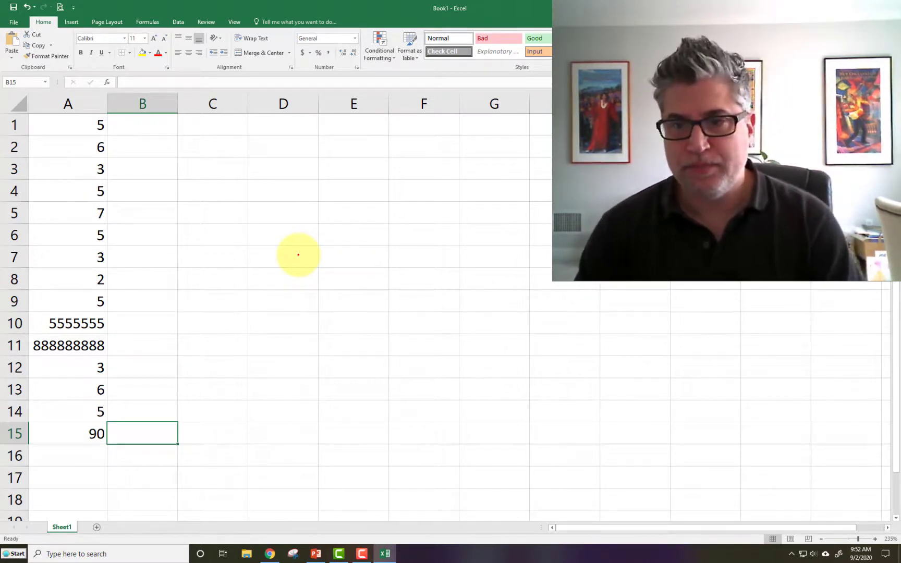
key("Left")
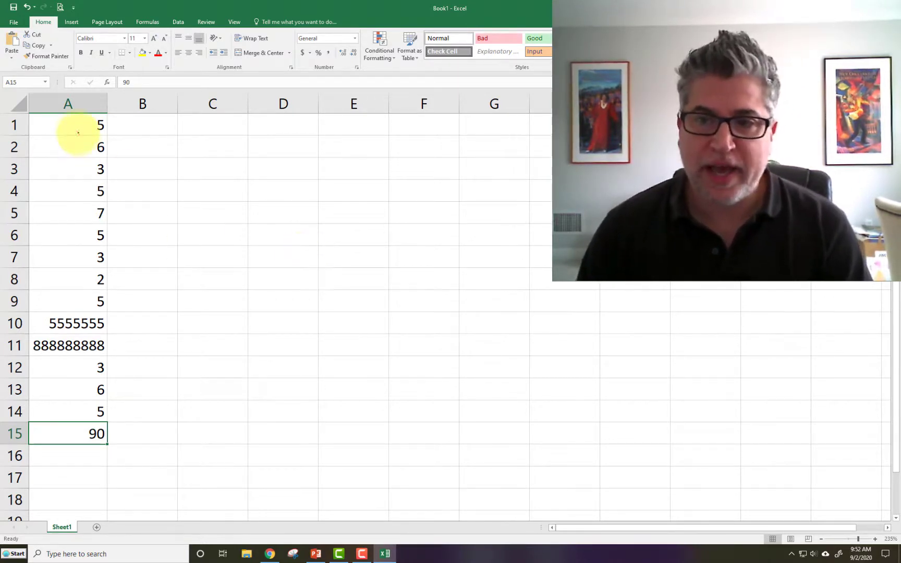
Replace the large values in A10 and A11 with 555 and 888
left_click_drag(78, 132, 87, 433)
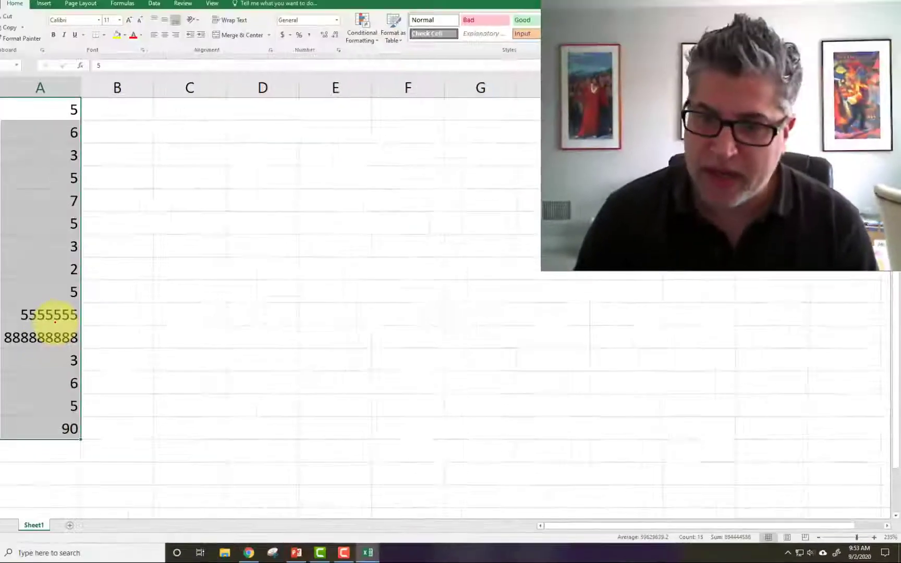
left_click(82, 329)
type("555")
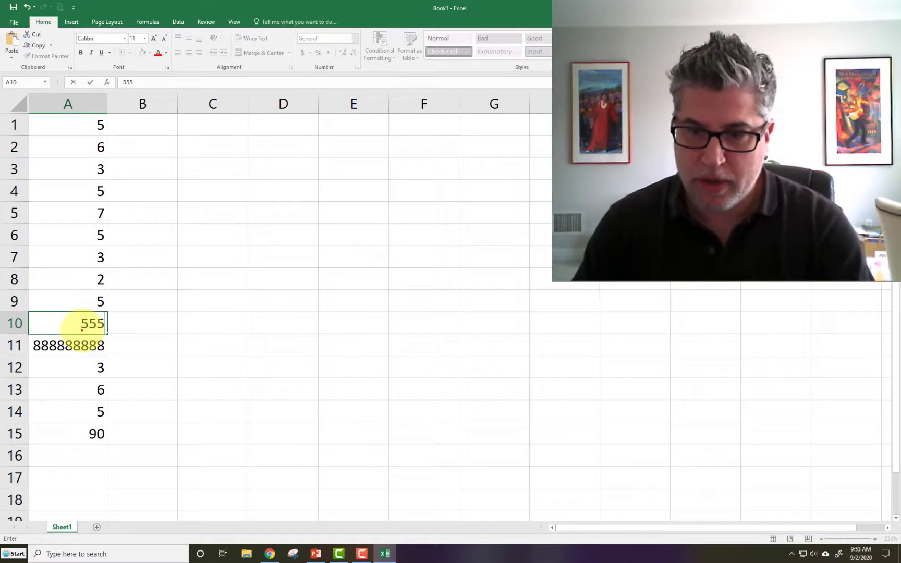
key("Return")
type("888")
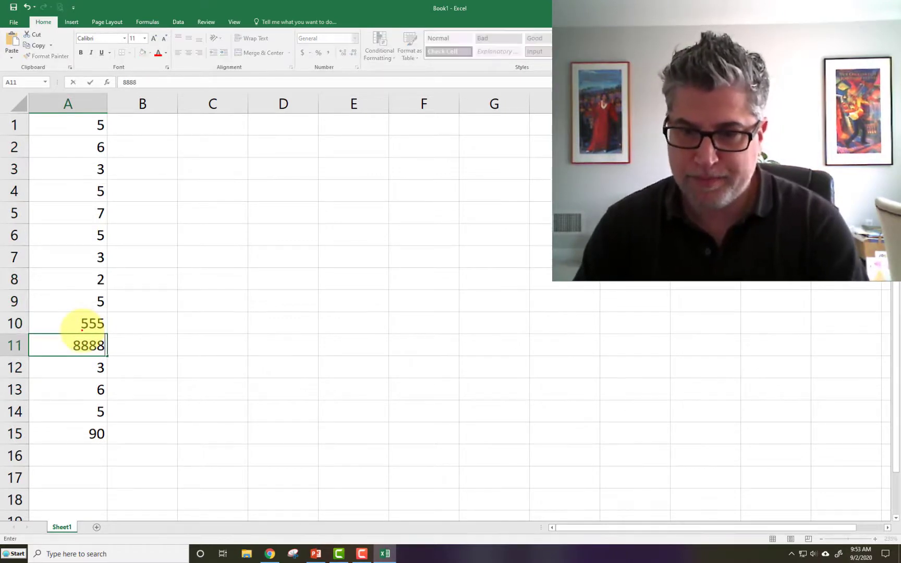
key("Return")
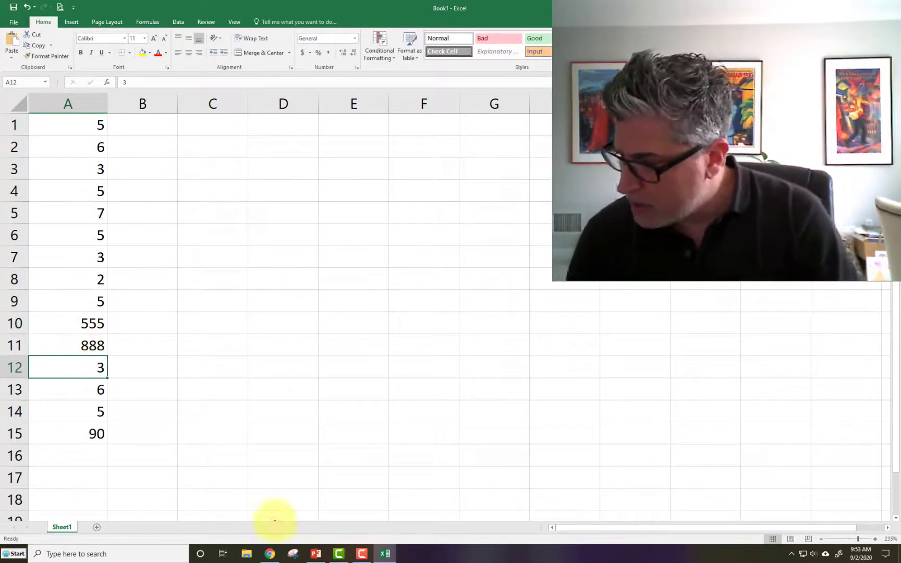
Select the values in A1:A15 and examine the individual numbers in the column
left_click_drag(81, 134, 70, 428)
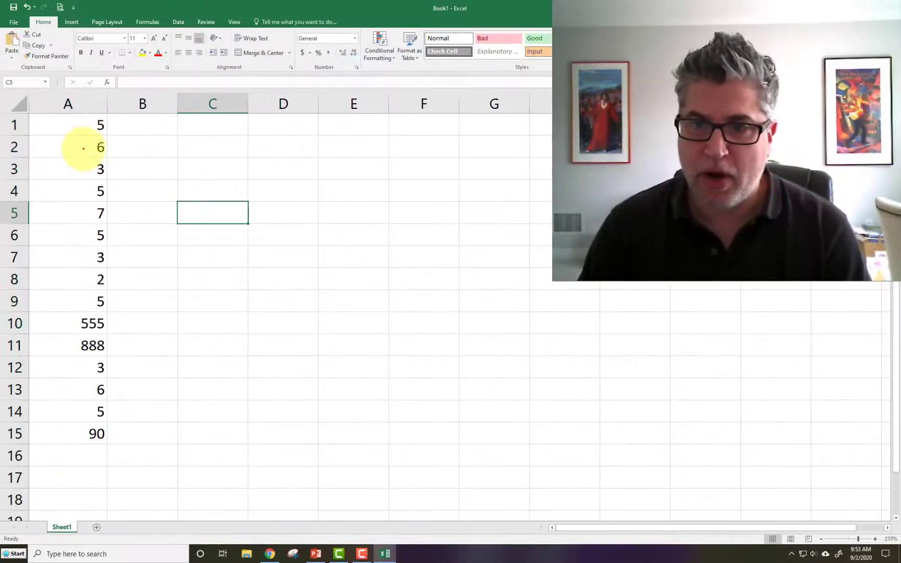
left_click_drag(70, 125, 73, 443)
left_click(122, 255)
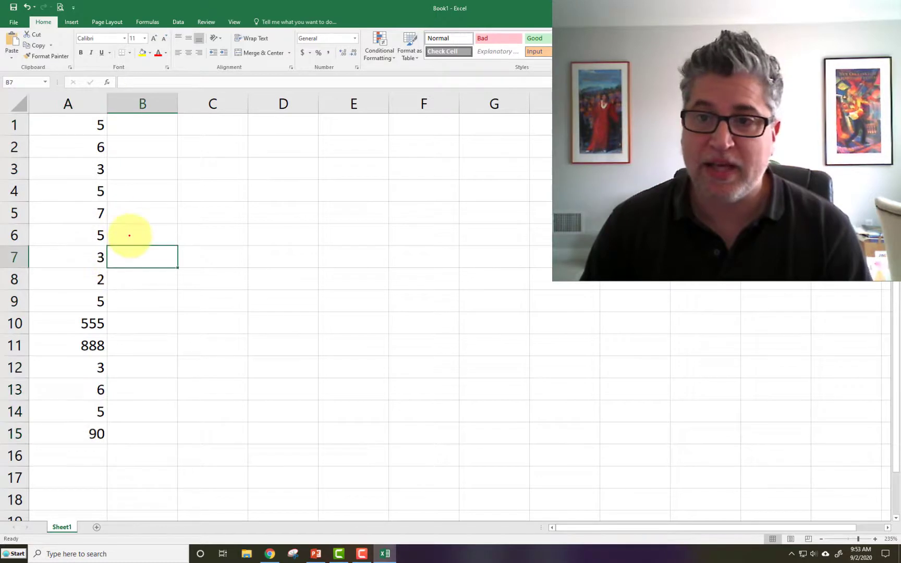
left_click_drag(68, 125, 87, 443)
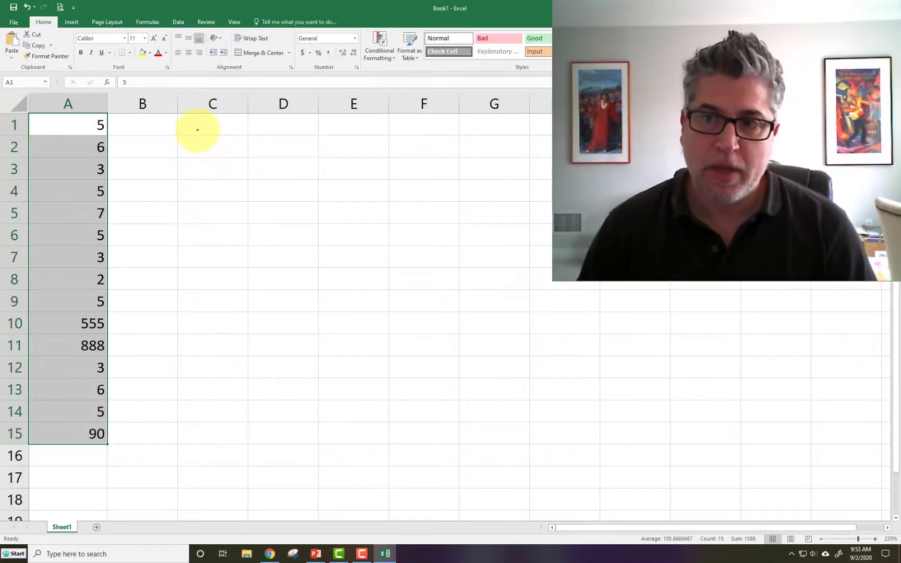
left_click(197, 130)
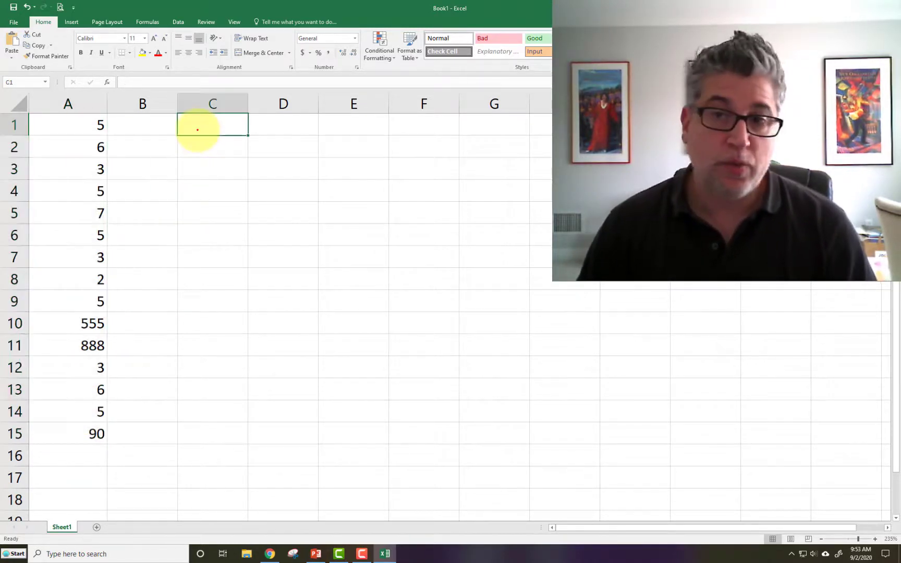
left_click(71, 126)
left_click(70, 147)
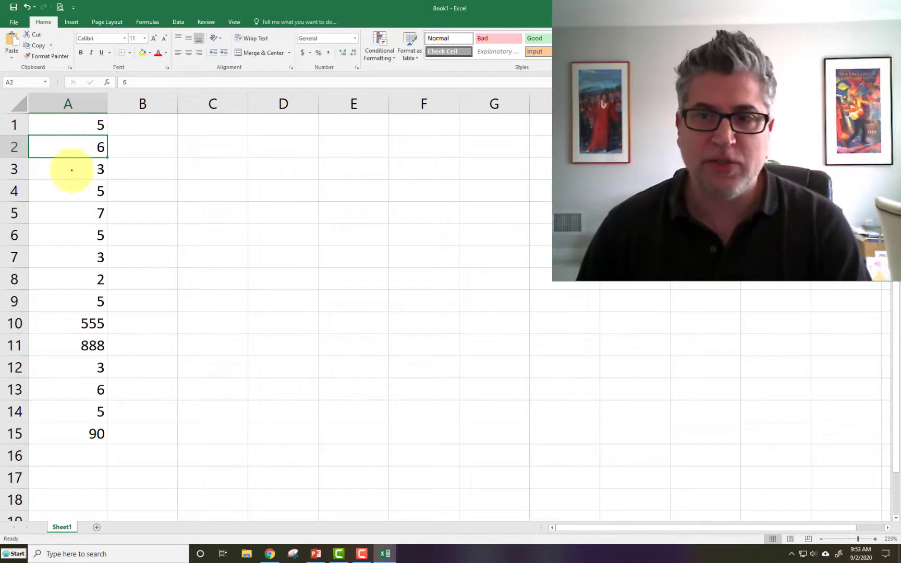
left_click(72, 170)
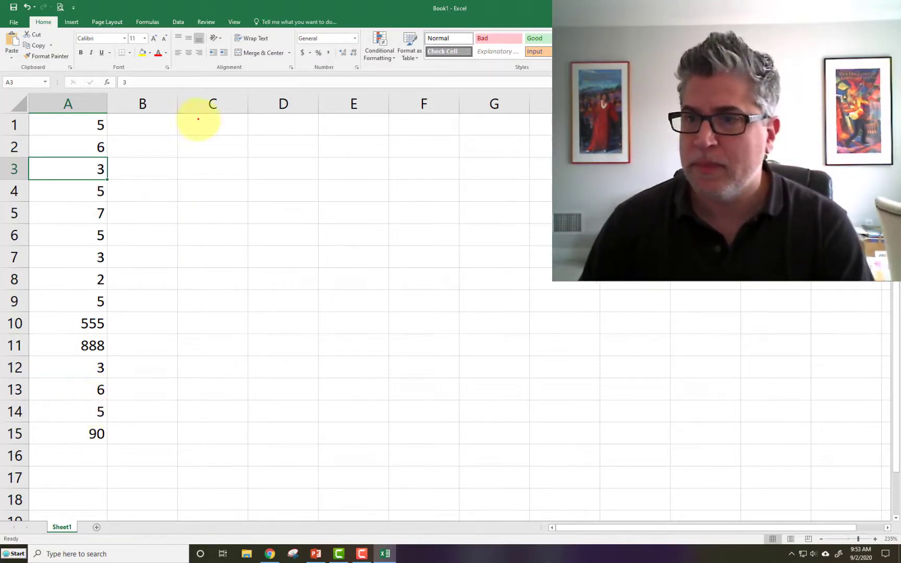
Enter the formula =average(a1:a15) in cell C1 to average the whole column
left_click(199, 121)
type("=")
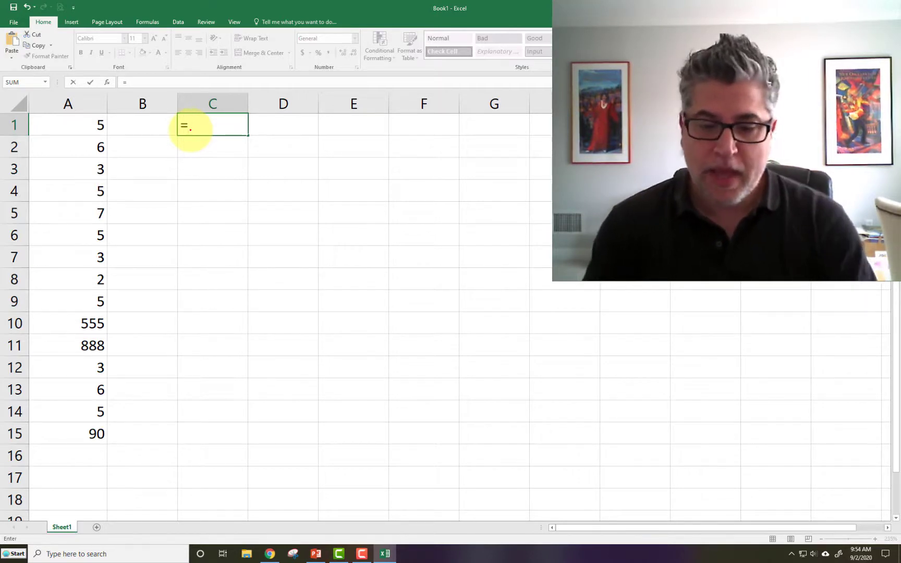
type("average")
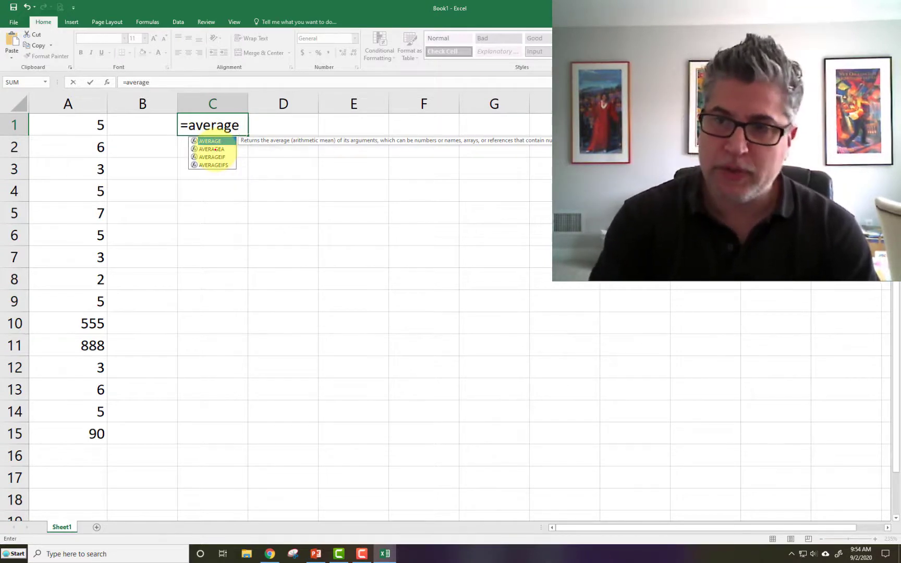
type("(")
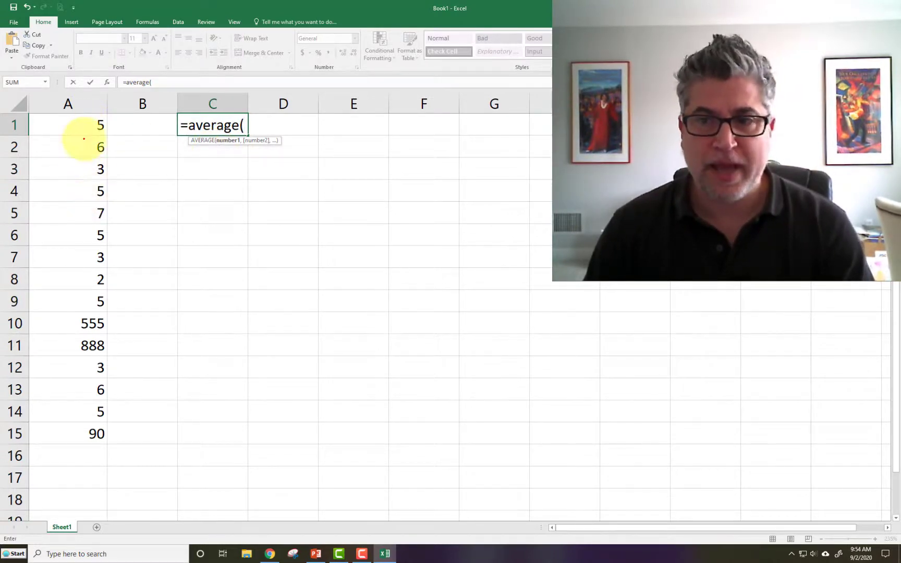
type("5,6,3")
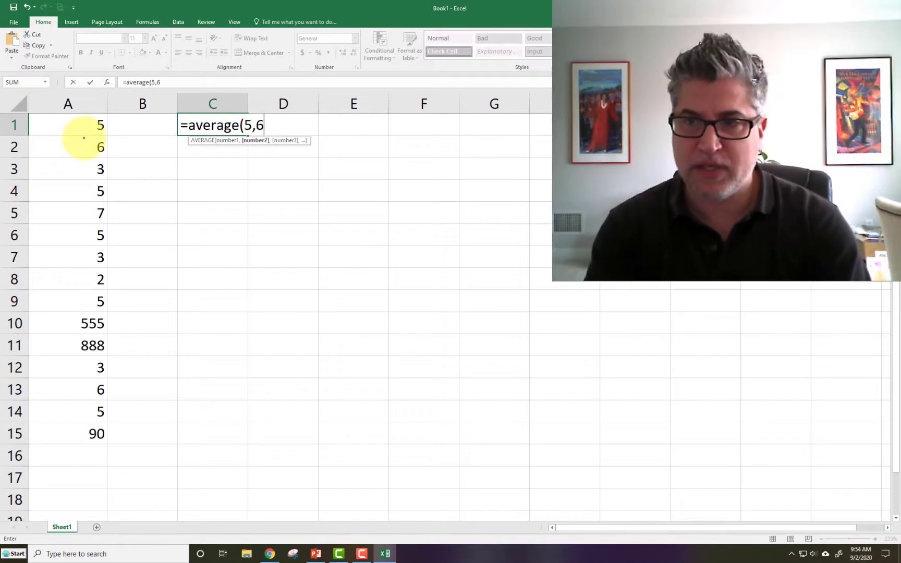
key("BackSpace")
key("BackSpace")
key("BackSpace")
key("BackSpace")
key("BackSpace")
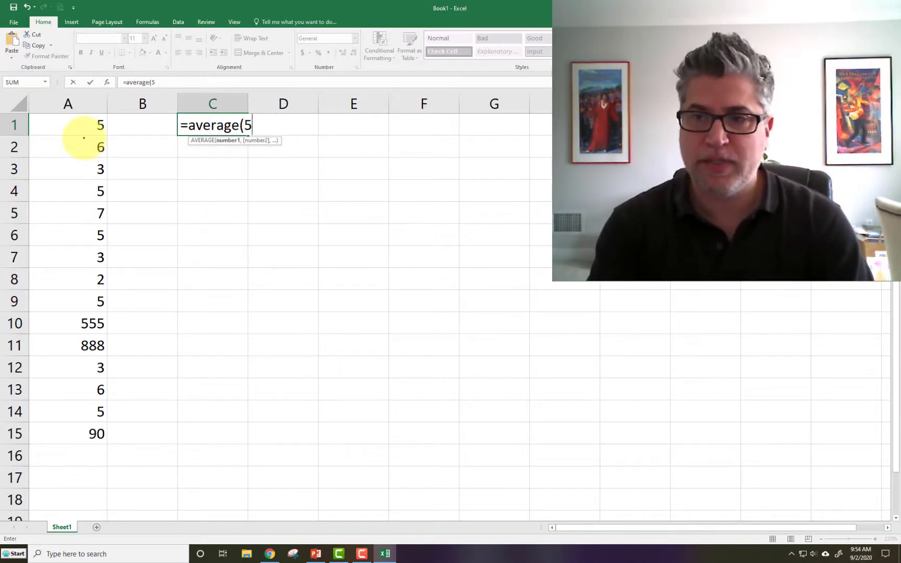
type("a1")
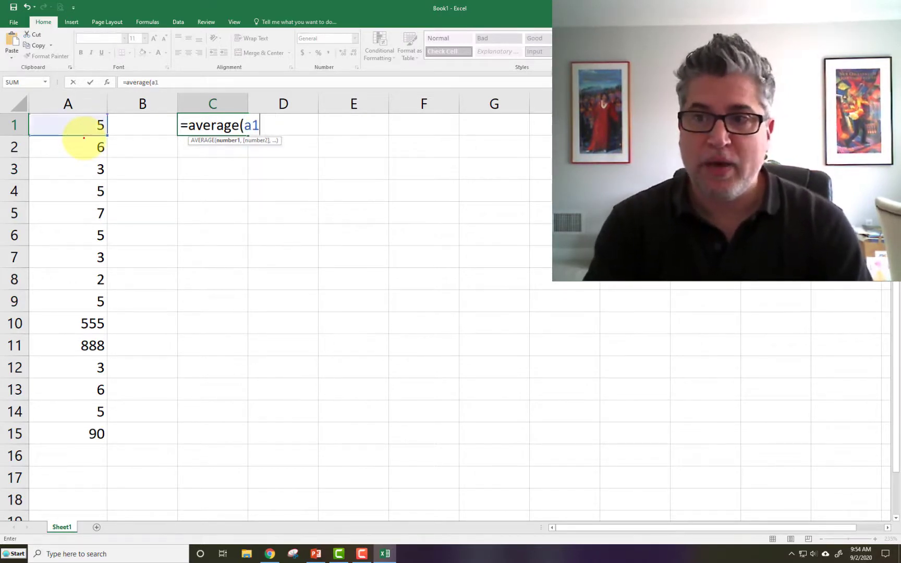
type(",a2,")
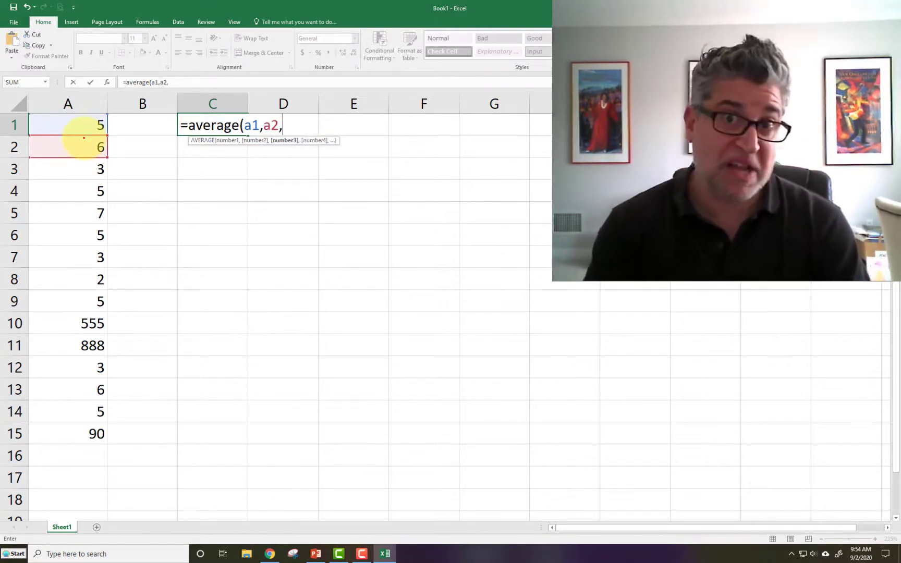
key("BackSpace")
key("BackSpace")
key("BackSpace")
key("BackSpace")
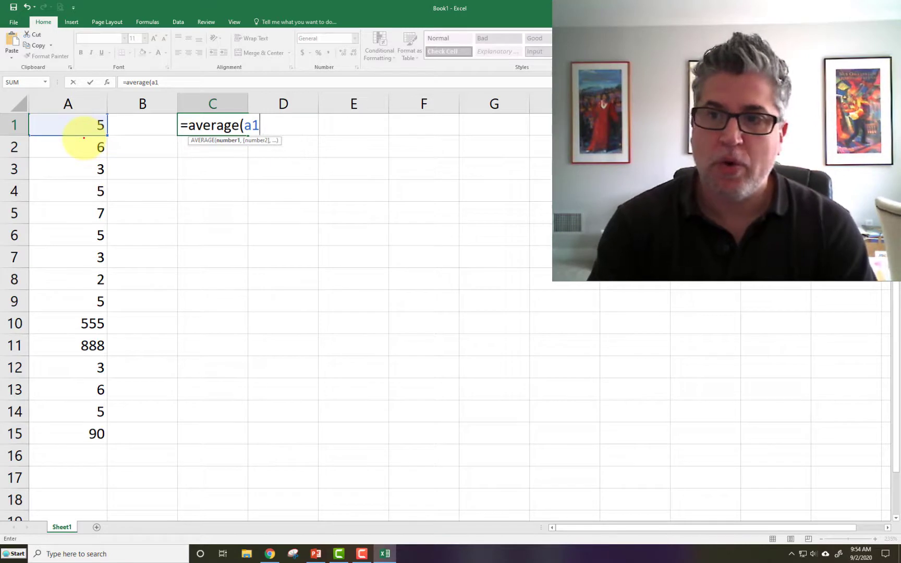
type(":")
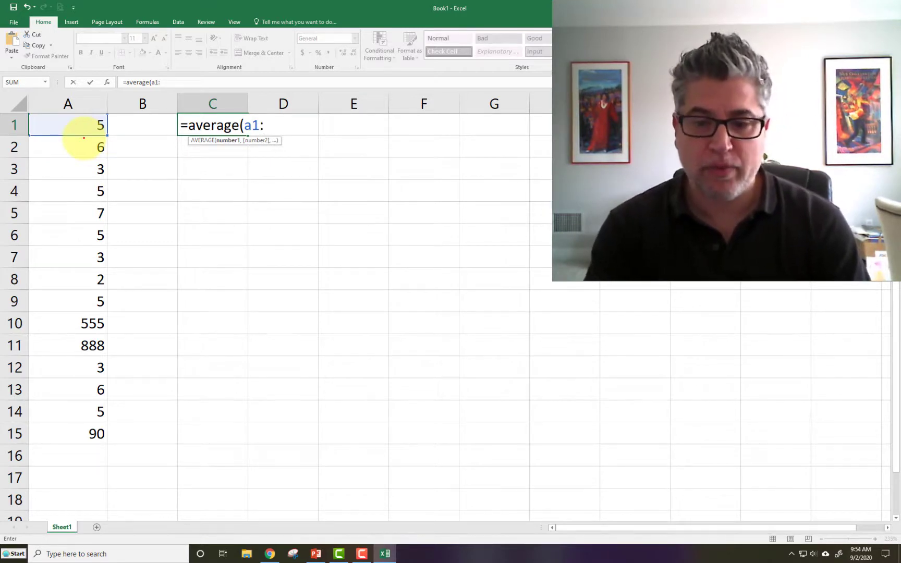
type("a15")
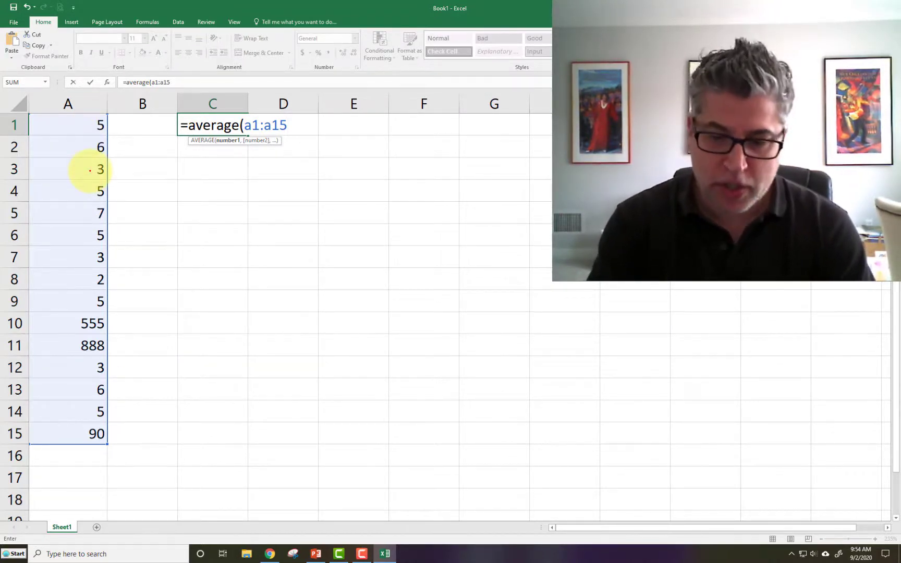
type(")")
key("ctrl+Return")
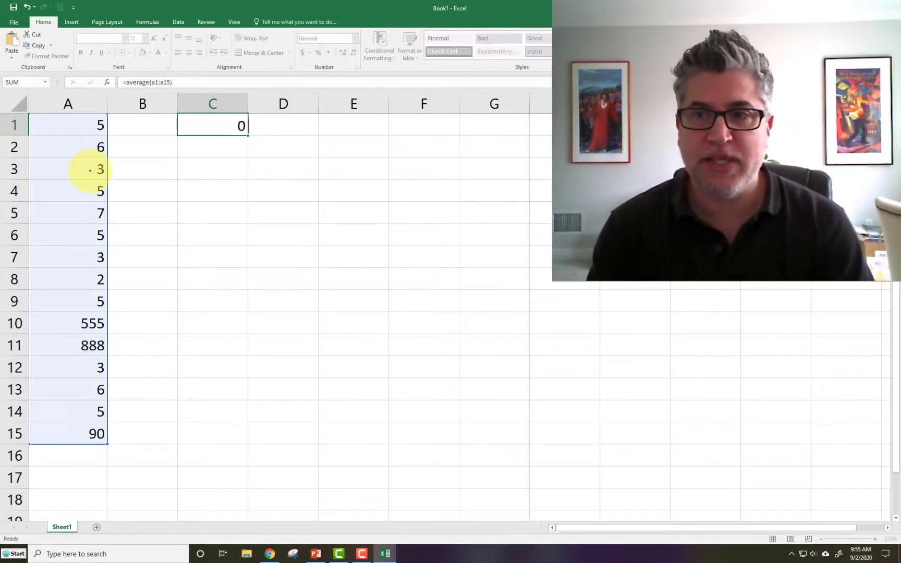
key("Return")
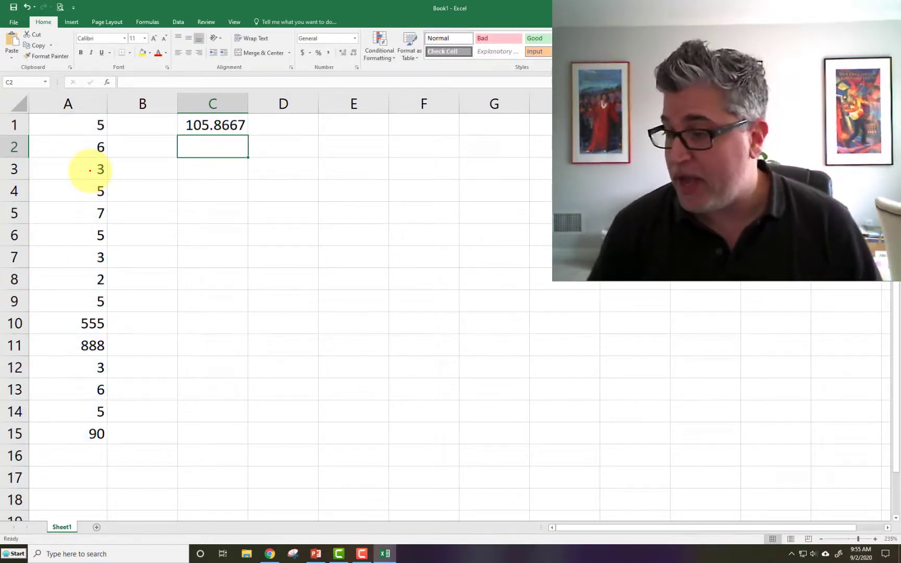
Label cell B1 as avg and right-align the label
left_click_drag(93, 125, 108, 432)
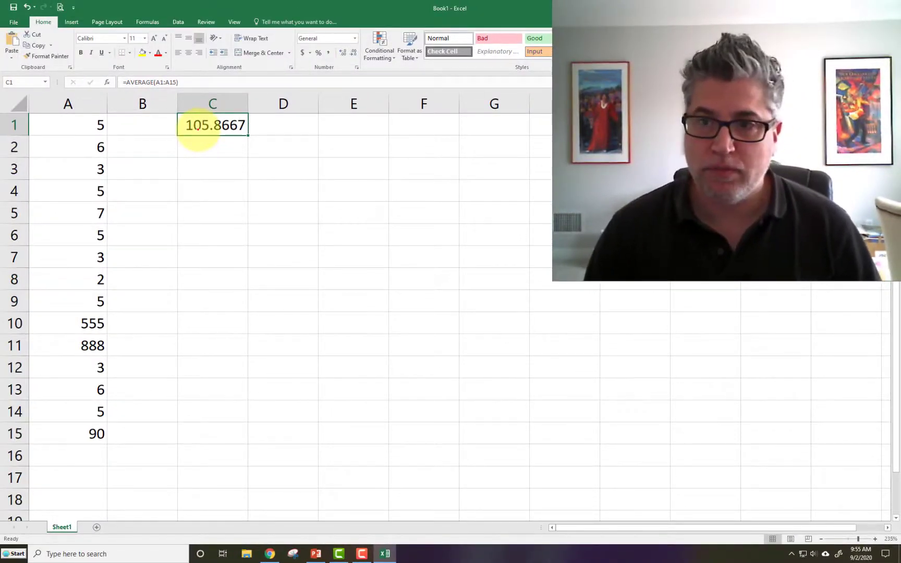
left_click(155, 128)
type("avg")
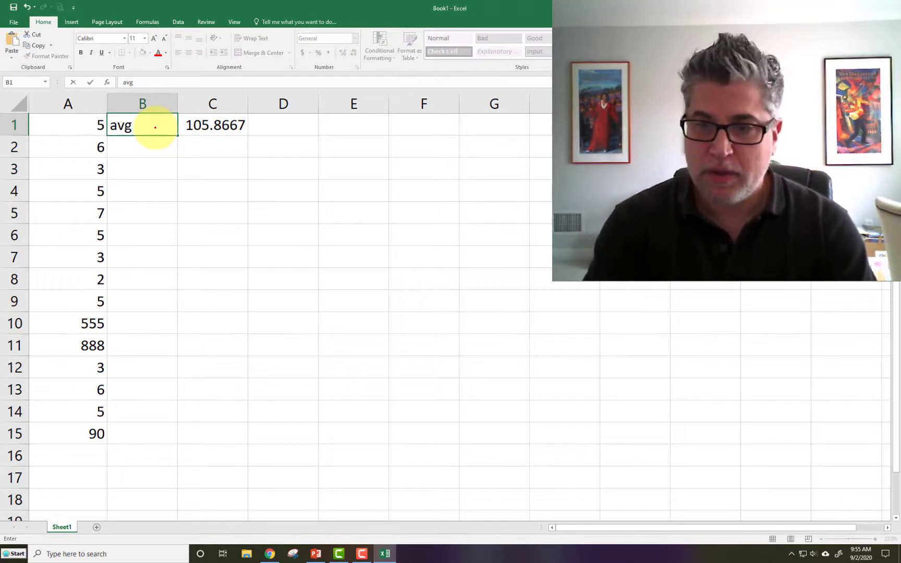
key("Return")
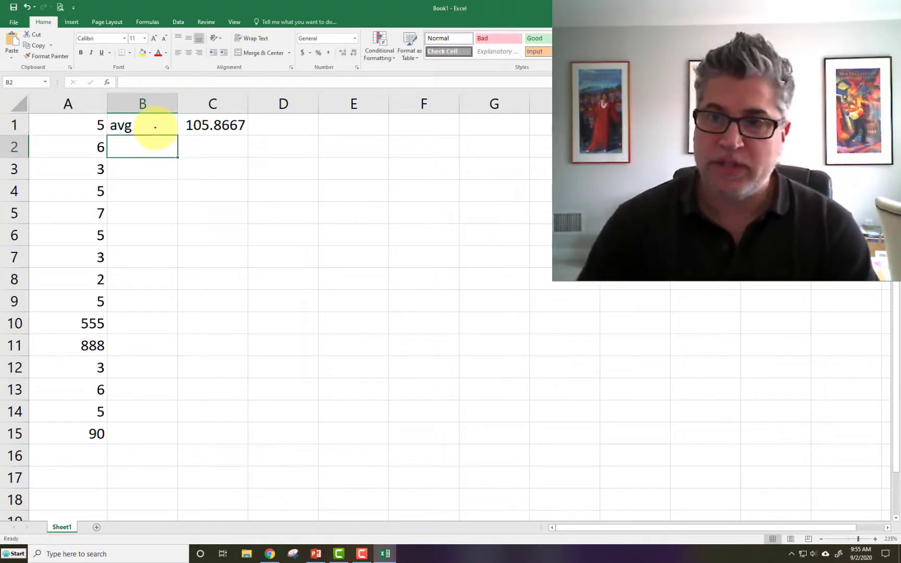
left_click(156, 127)
left_click(199, 52)
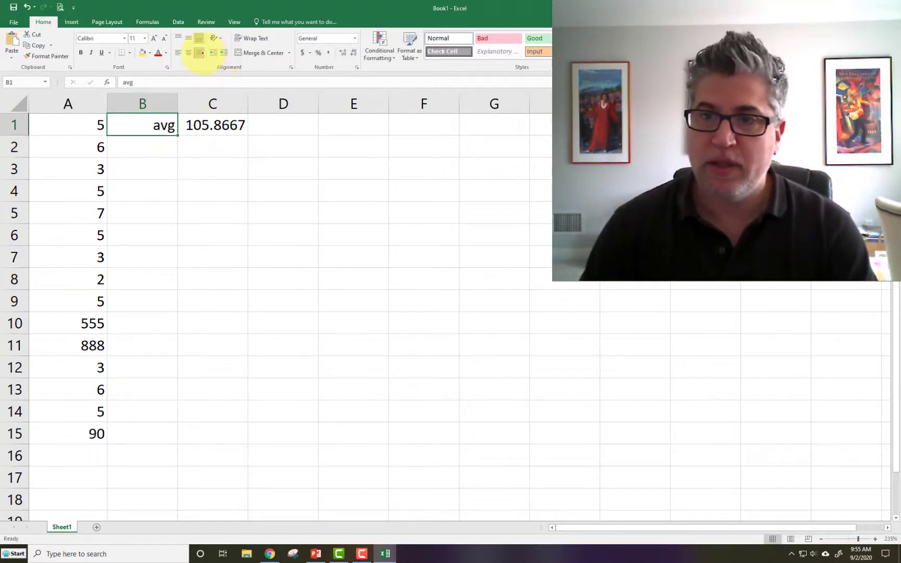
Enter the label median in cell B2
left_click(166, 145)
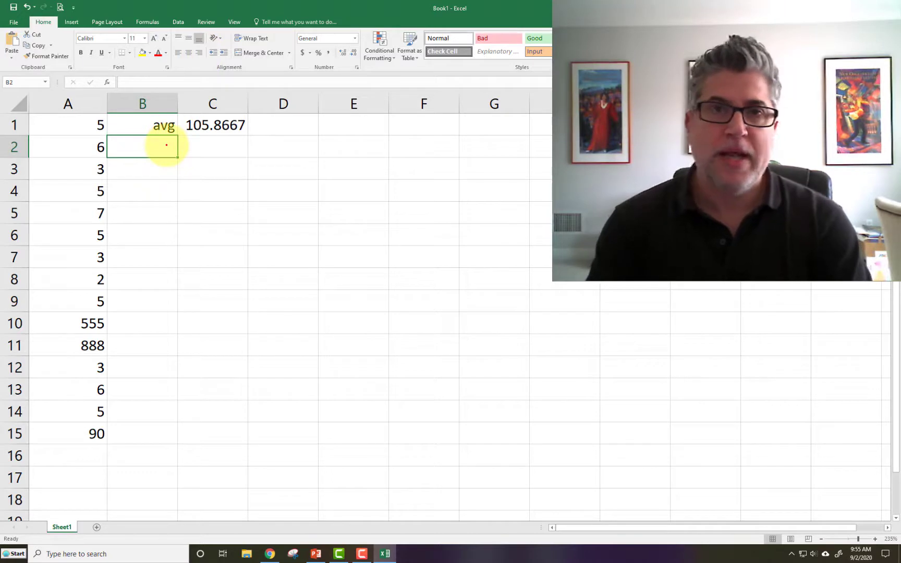
type("median")
key("Return")
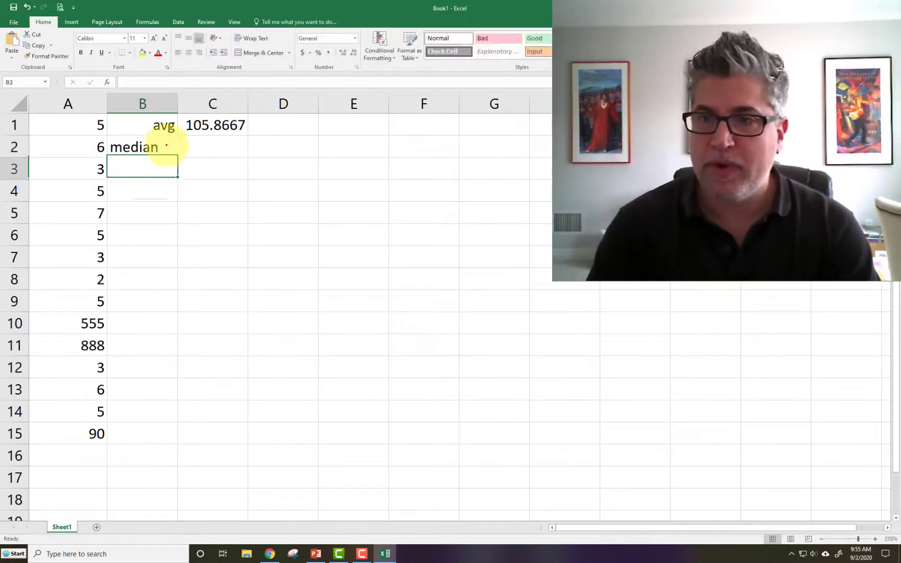
Right-align the median label in B2 and enter =median(A1:A15) in cell C2
left_click(167, 145)
left_click(198, 53)
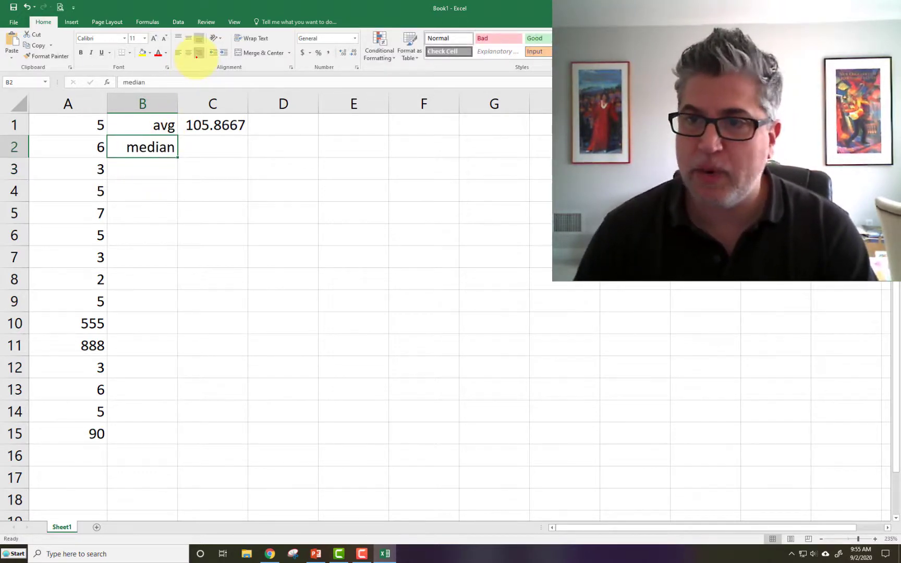
left_click(198, 149)
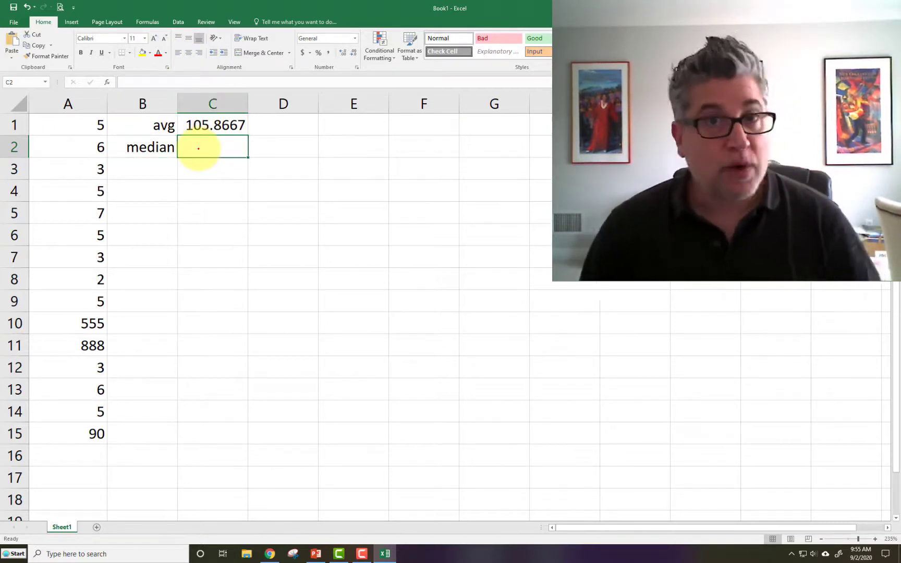
type("=")
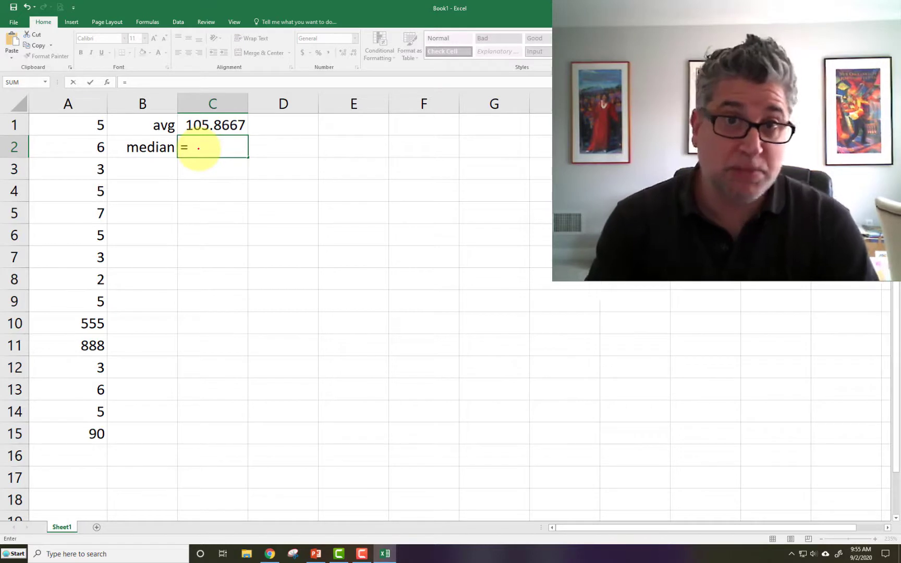
type("median")
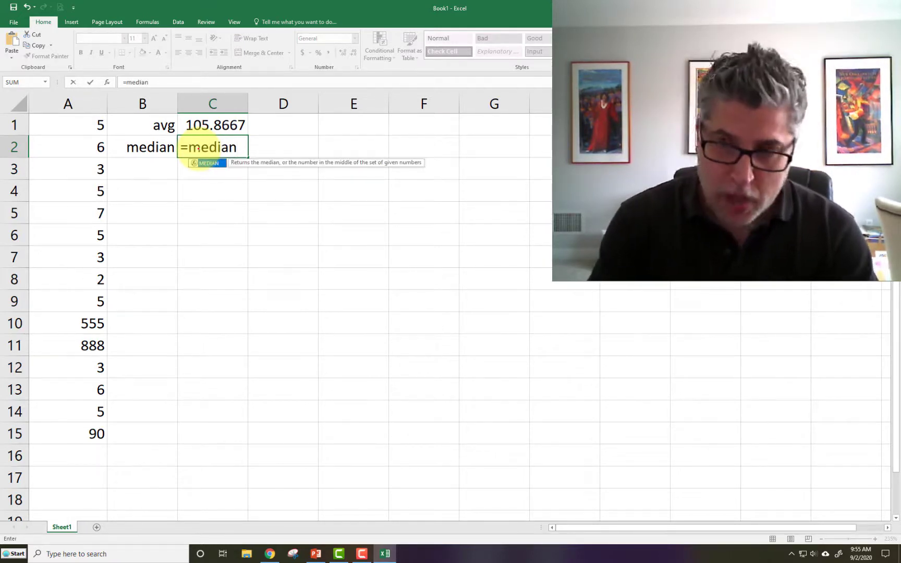
type("(")
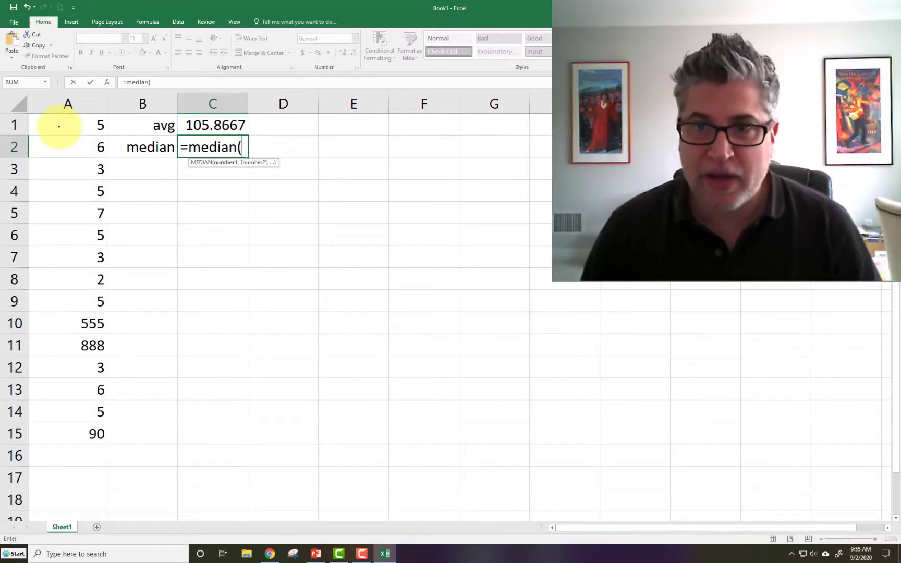
left_click(59, 126)
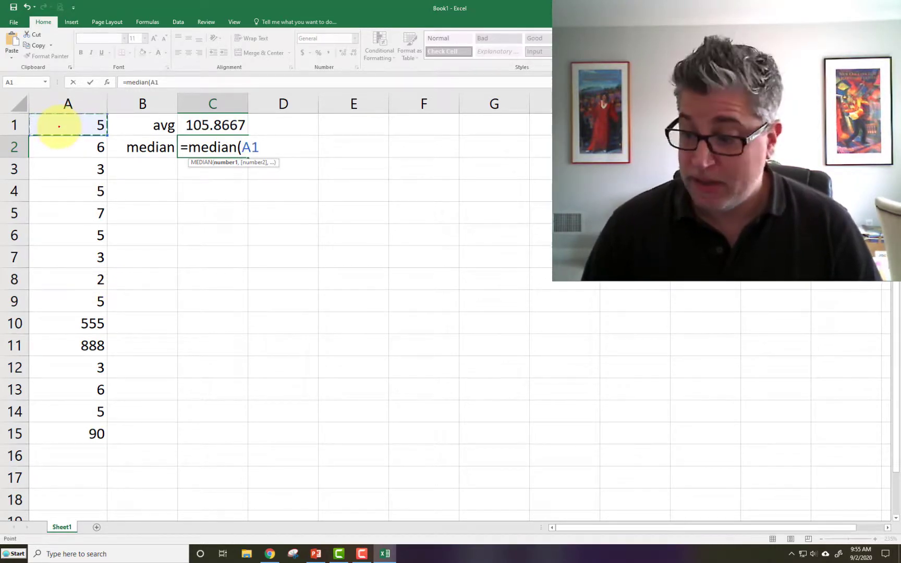
left_click_drag(59, 126, 66, 430)
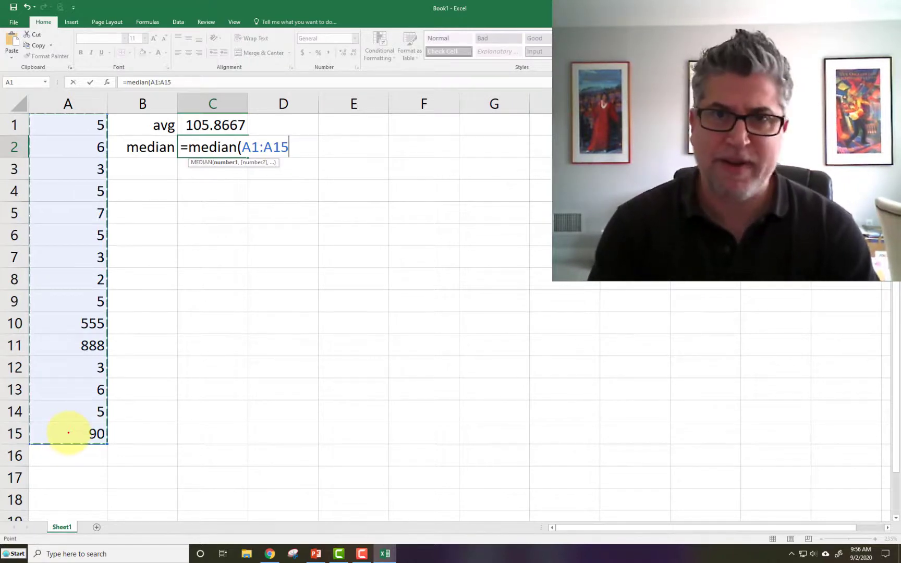
type(")")
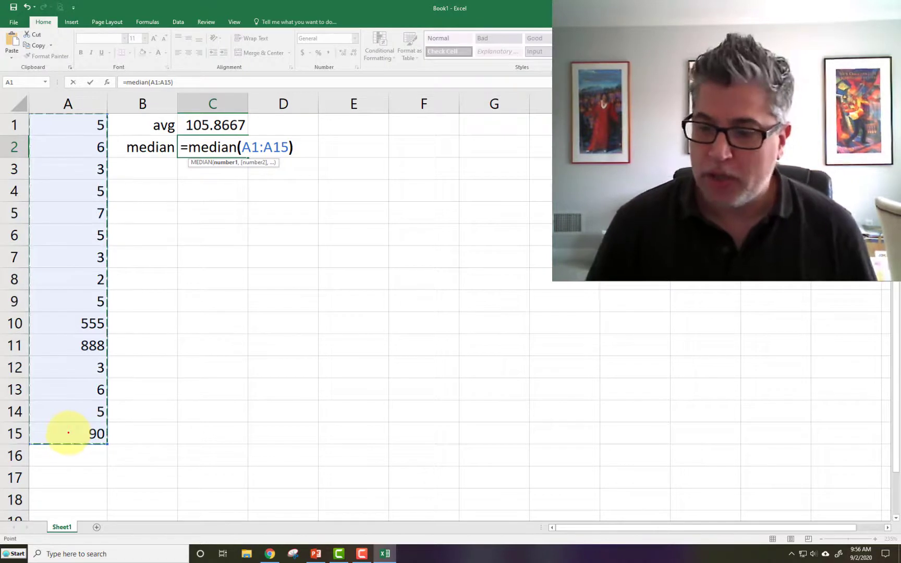
key("Return")
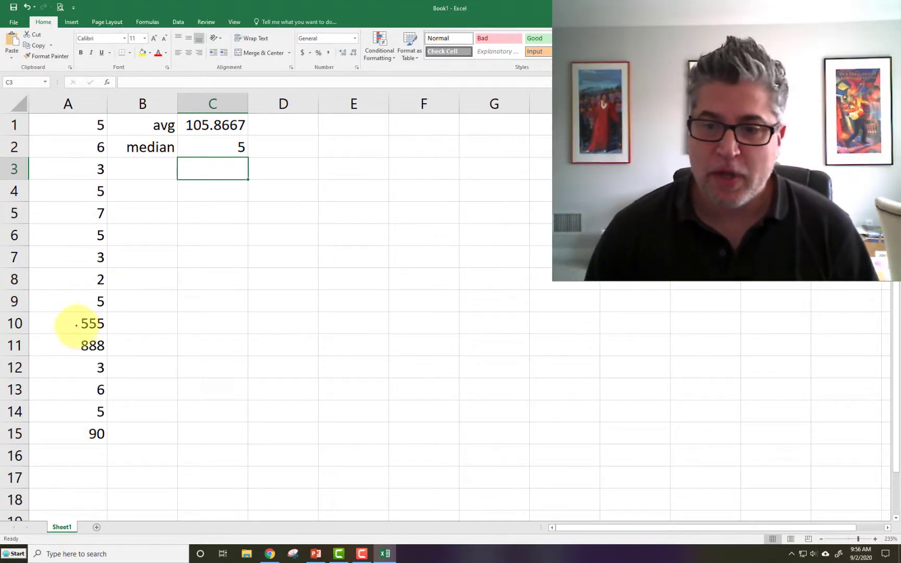
Select different parts of column A to compare the large values with the rest of the numbers
left_click_drag(73, 324, 76, 339)
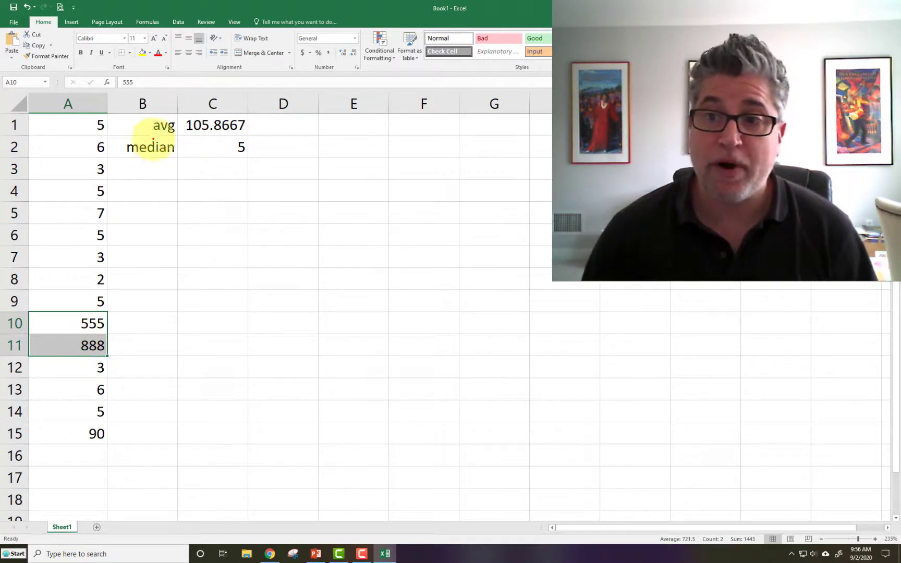
left_click(209, 125)
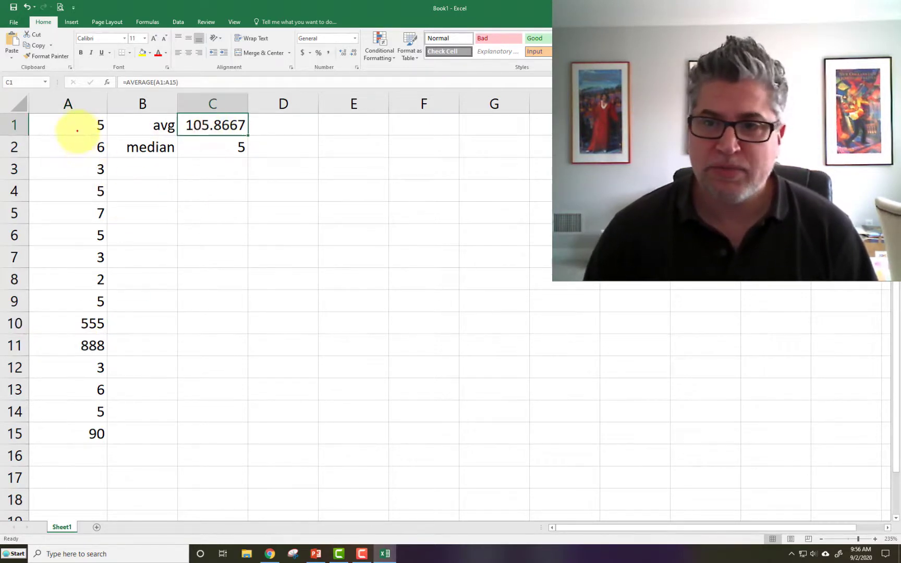
left_click_drag(72, 130, 71, 307)
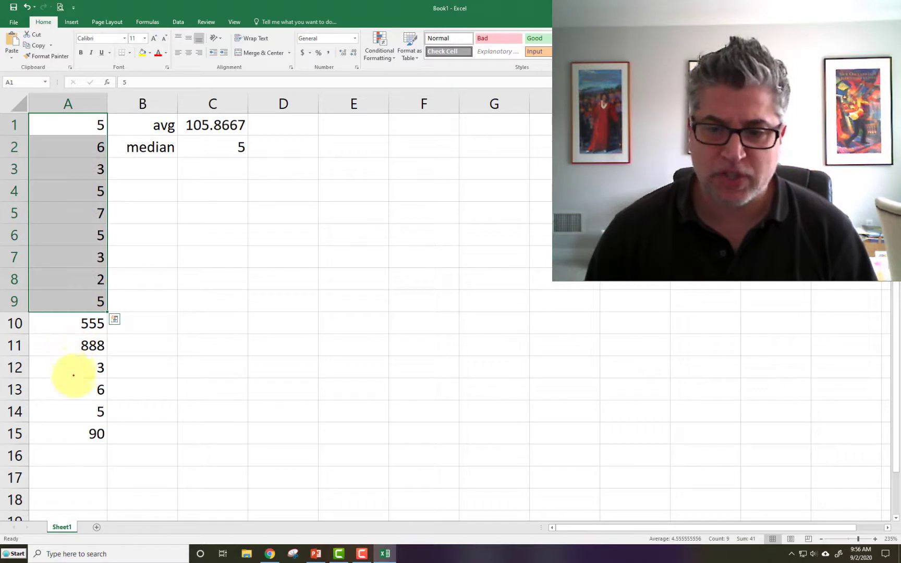
left_click_drag(71, 369, 70, 409)
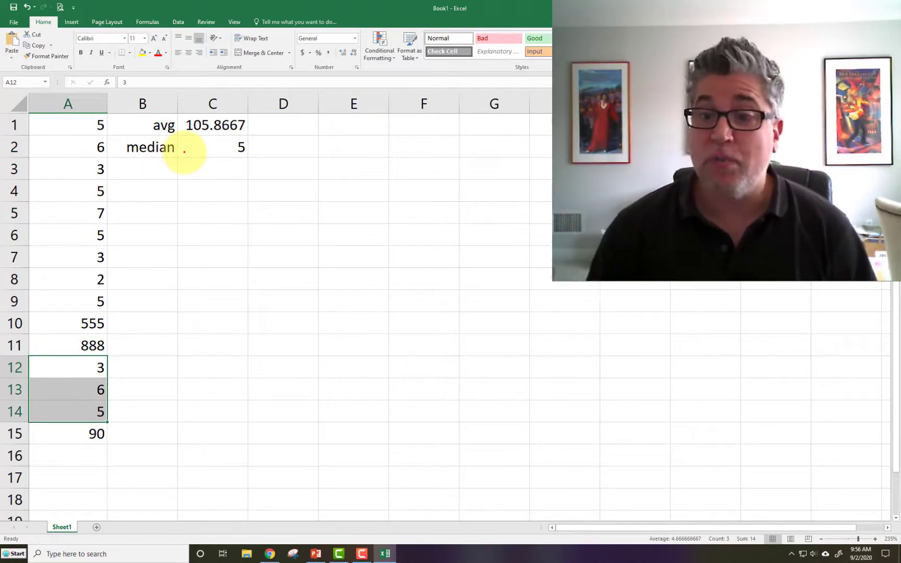
left_click_drag(80, 322, 81, 341)
left_click(85, 432)
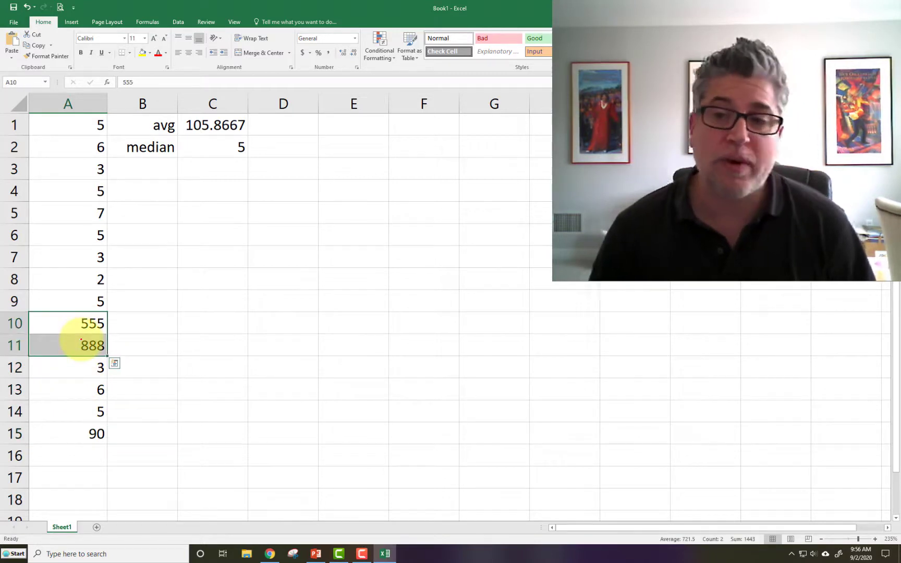
left_click_drag(66, 125, 73, 301)
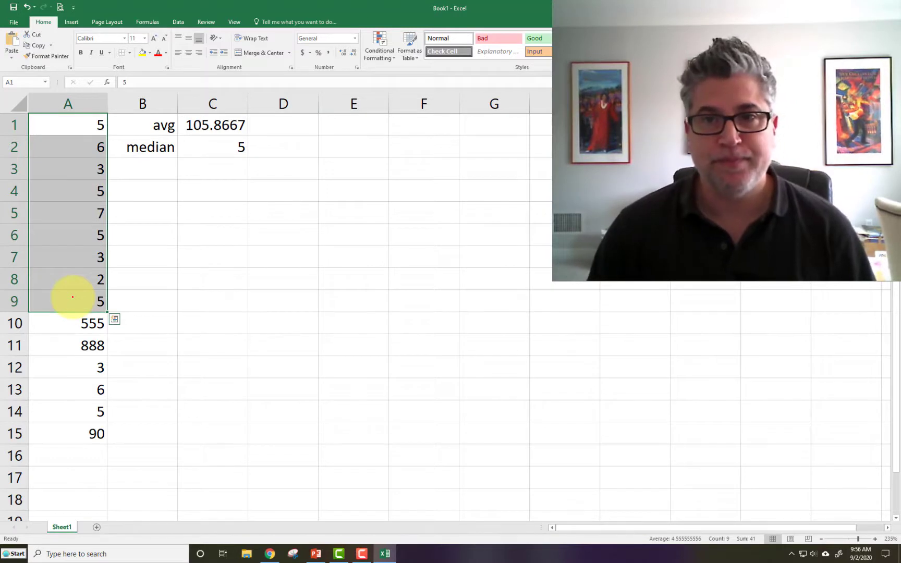
Review the add-ins list in the program options to check for the Analysis ToolPak
left_click(160, 193)
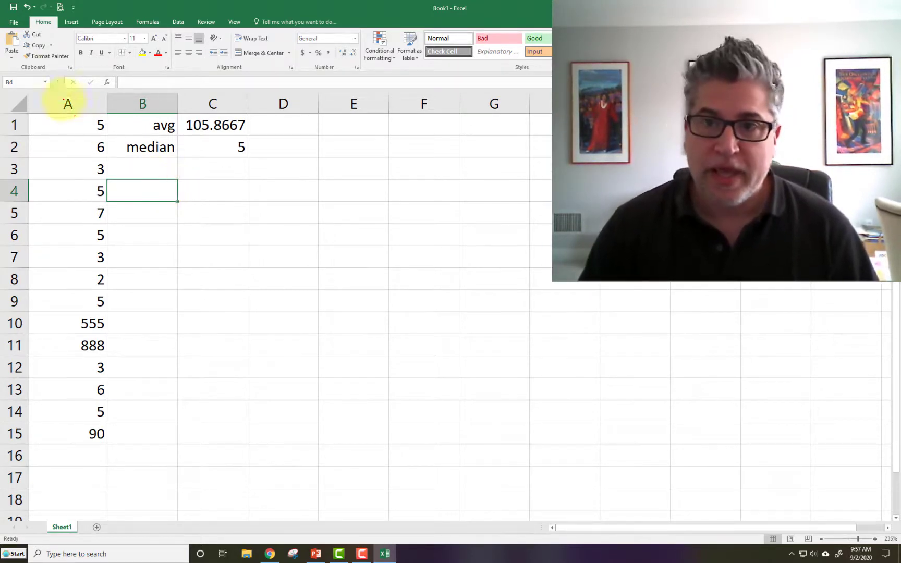
left_click(14, 22)
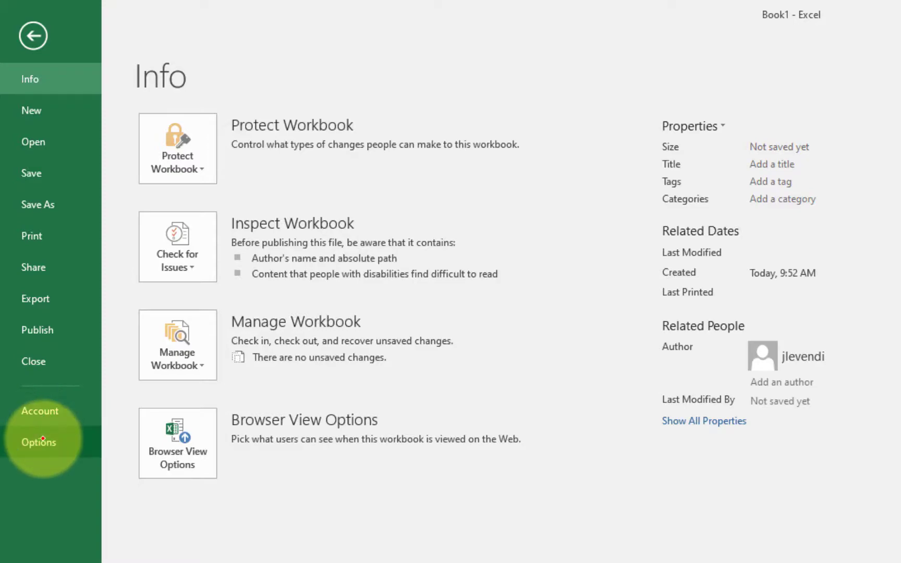
left_click(42, 439)
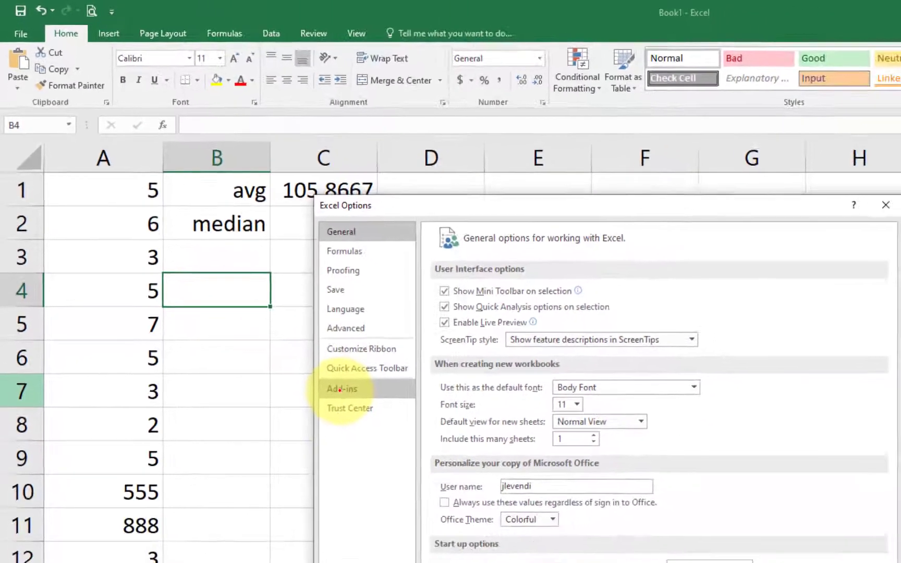
left_click(340, 389)
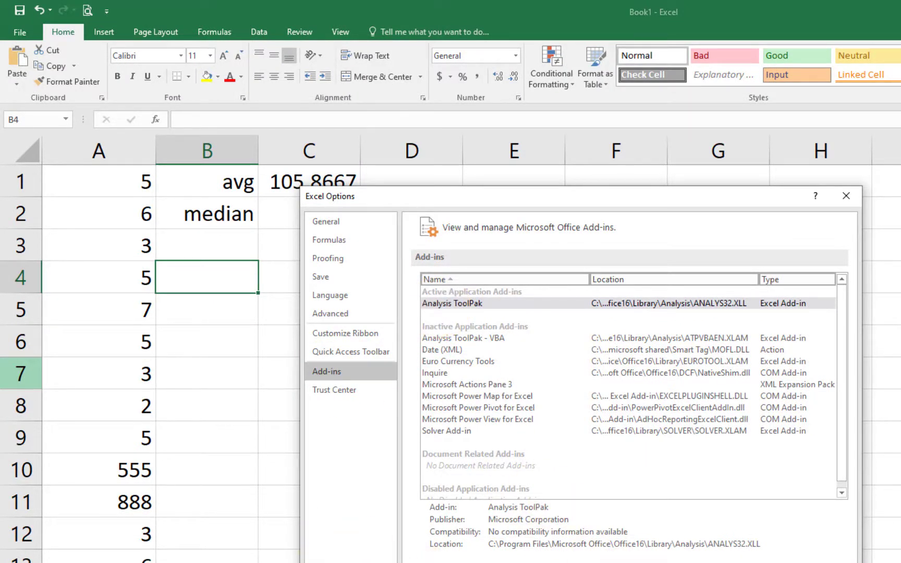
key("Escape")
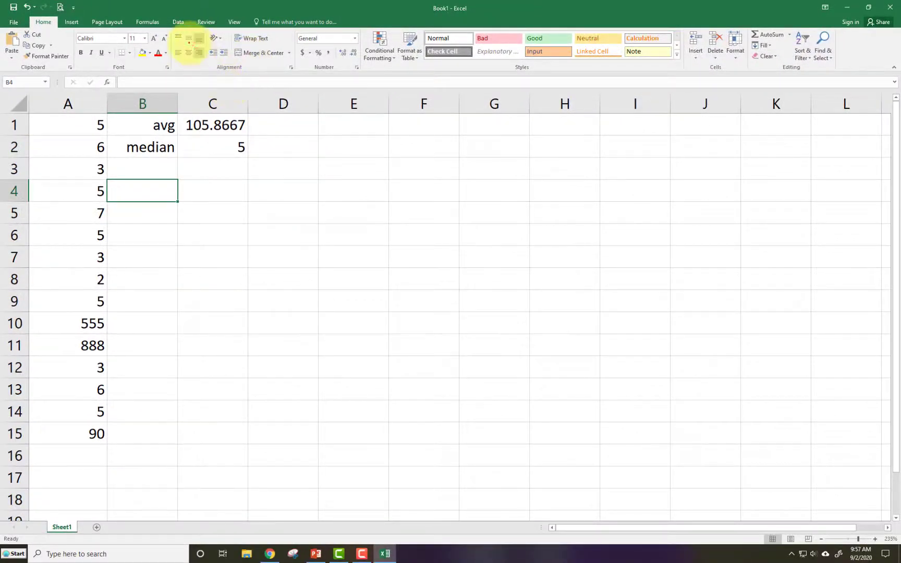
Open the Data Analysis tool and choose Descriptive Statistics
left_click(177, 22)
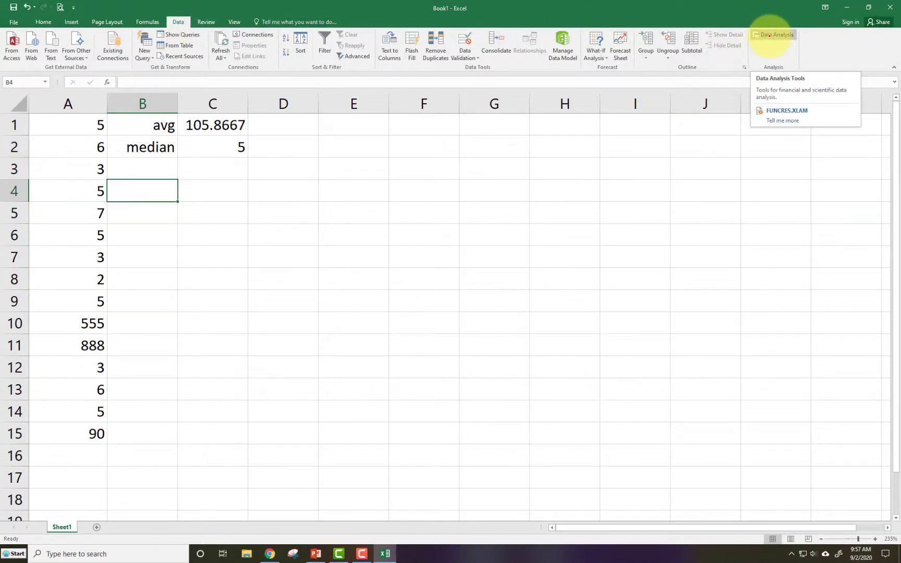
left_click(770, 35)
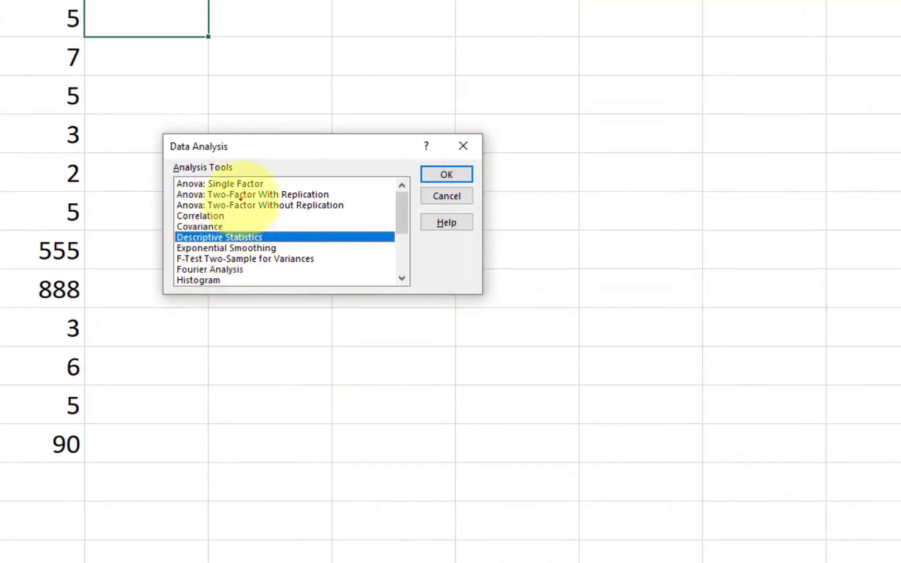
left_click_drag(245, 147, 436, 61)
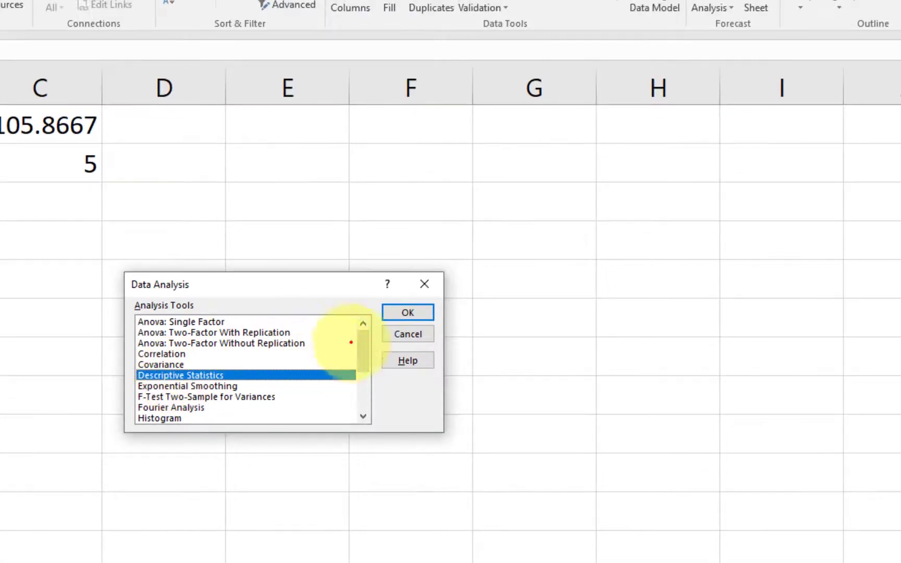
left_click(637, 89)
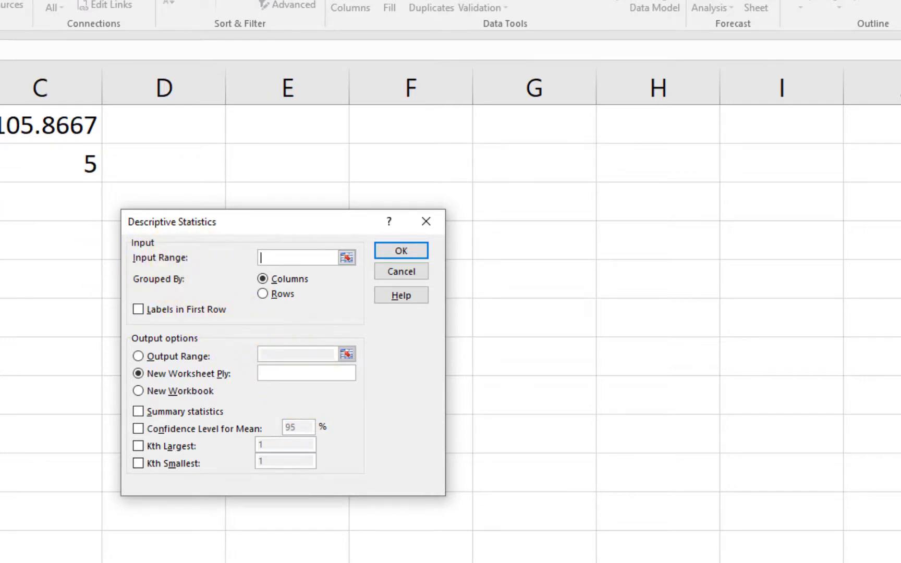
Run Descriptive Statistics on $A$1:$A$15 with summary statistics, sending the output to $E$1
left_click_drag(0, 126, 0, 474)
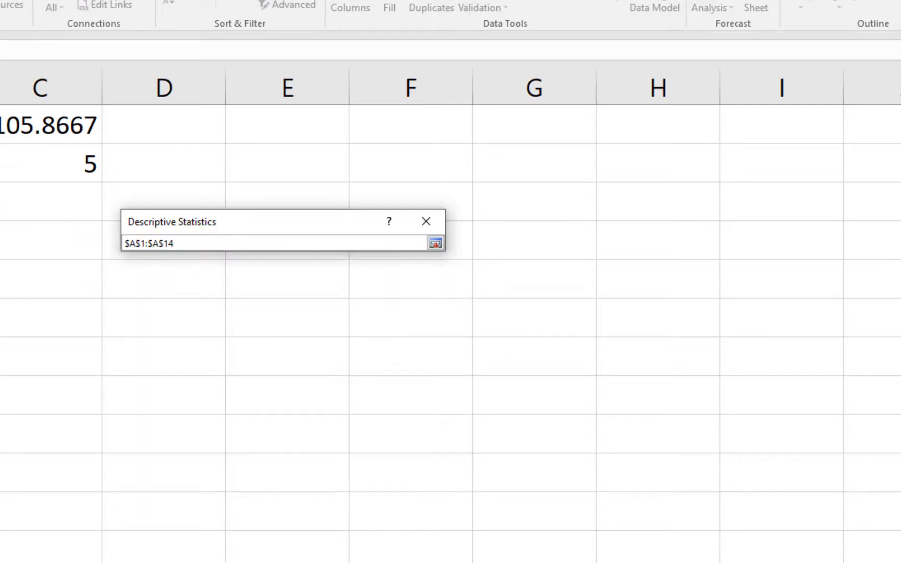
left_click_drag(0, 562, 0, 562)
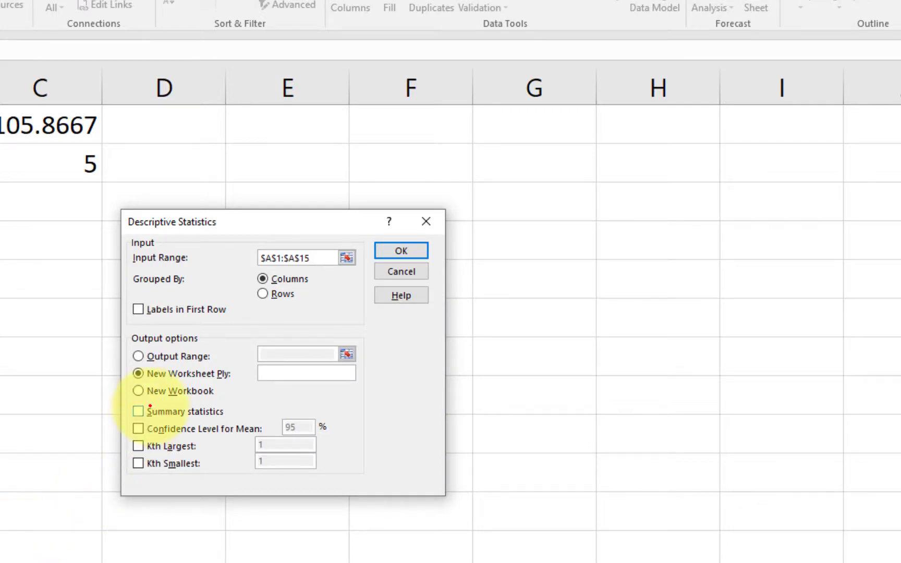
left_click(138, 412)
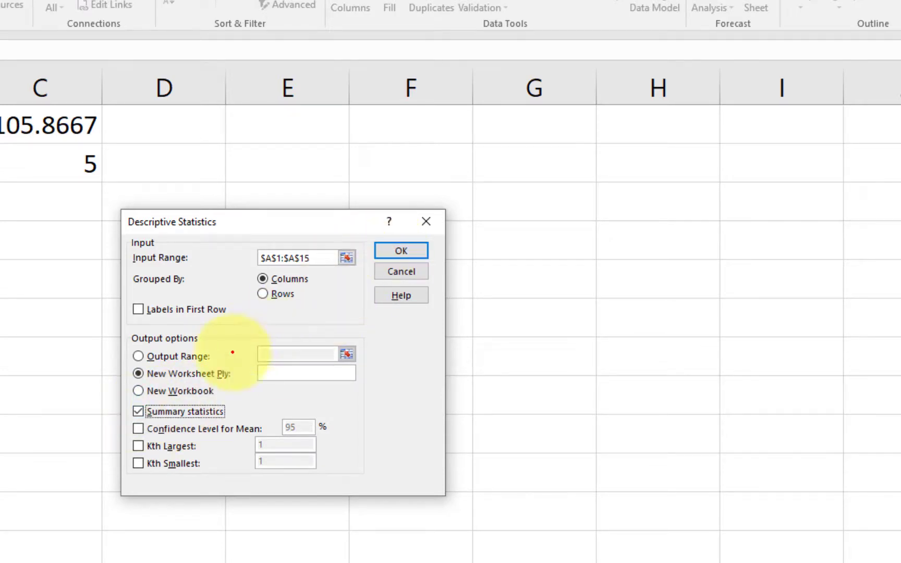
left_click(138, 356)
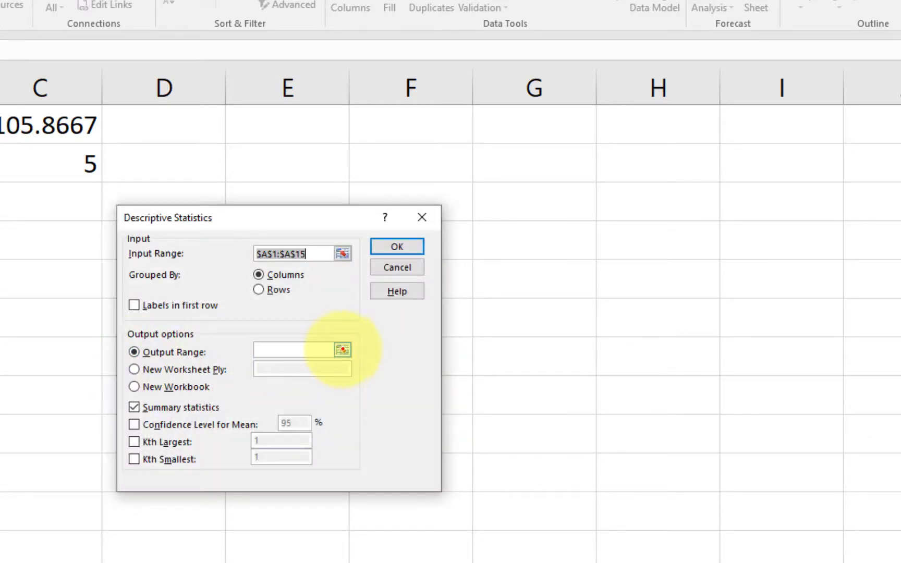
left_click(343, 350)
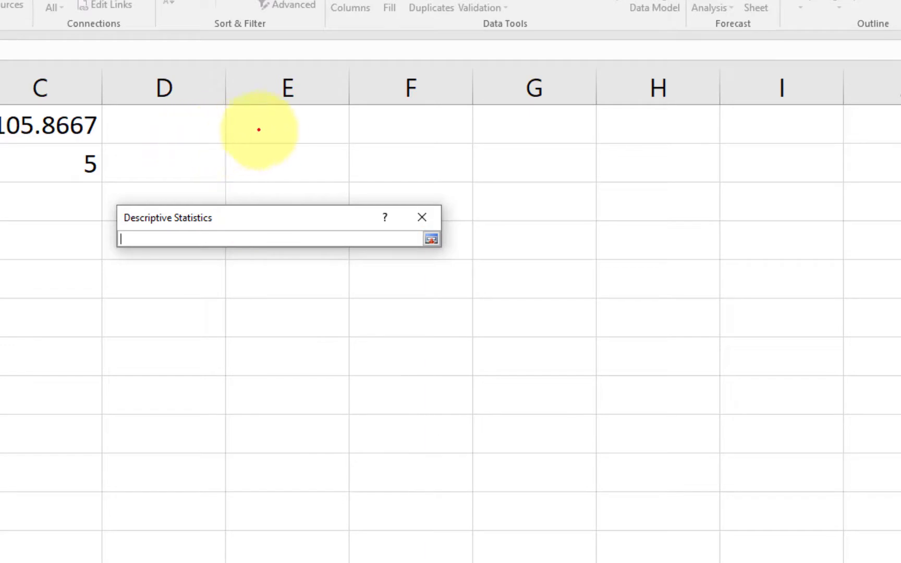
left_click(259, 126)
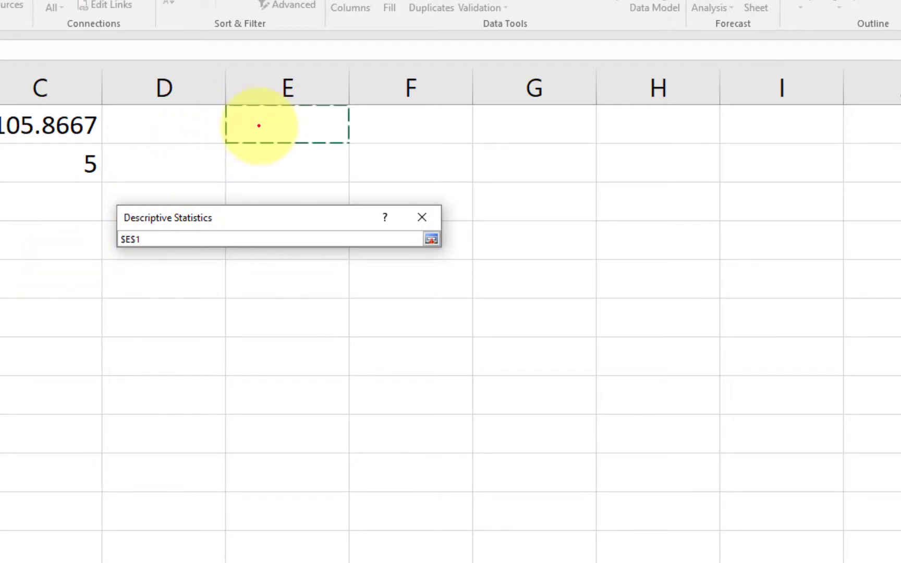
key("Return")
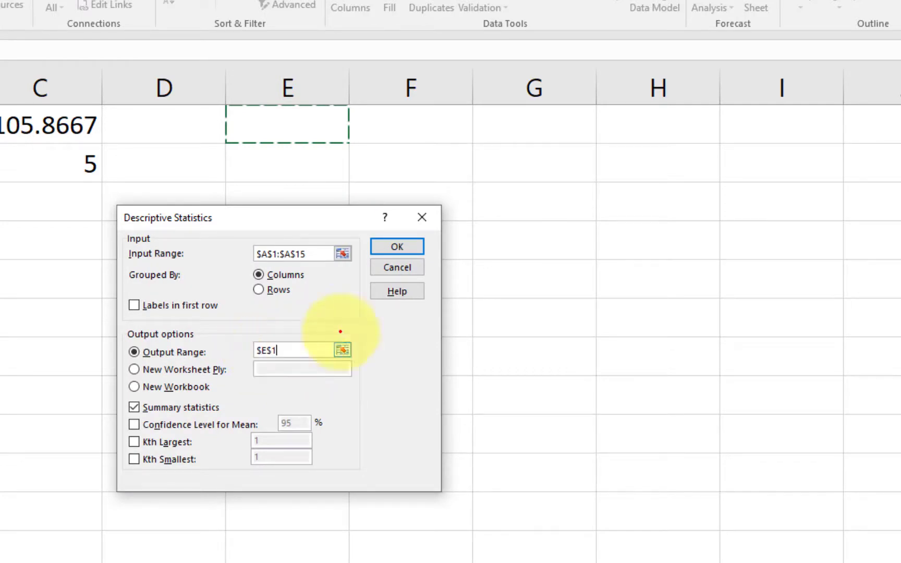
left_click(386, 245)
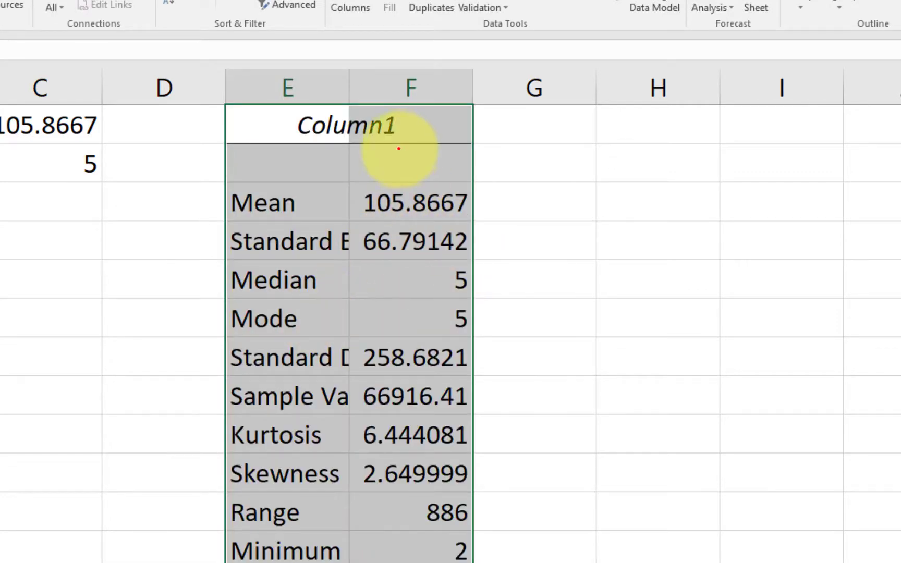
Autofit column E to show the full statistic labels
left_click(534, 124)
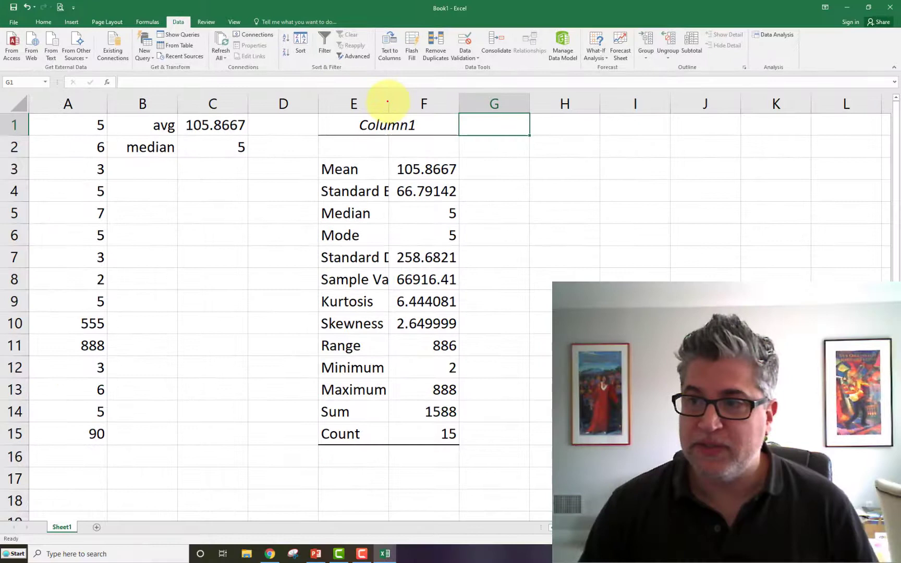
double_click(389, 103)
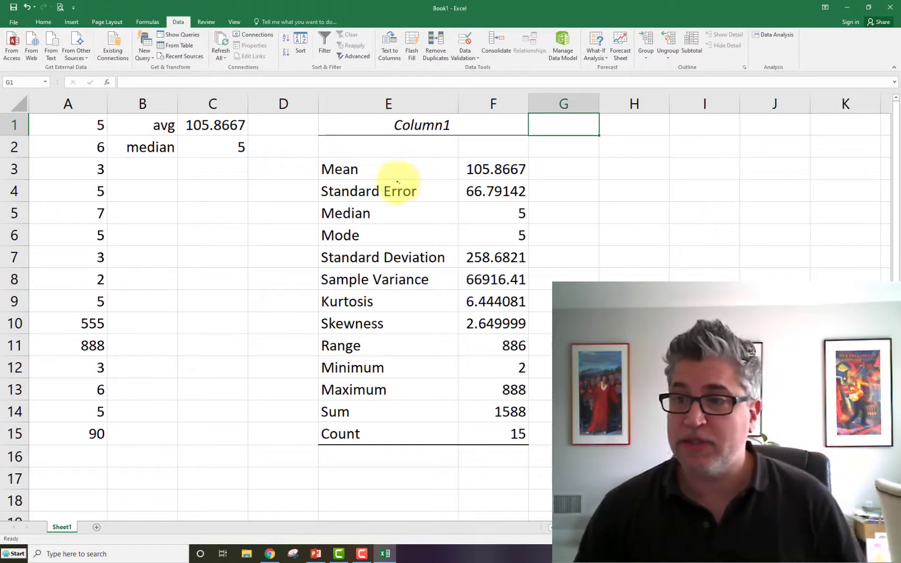
Select the Mean, Median and Mode rows of the statistics output to compare them
left_click_drag(401, 170, 465, 169)
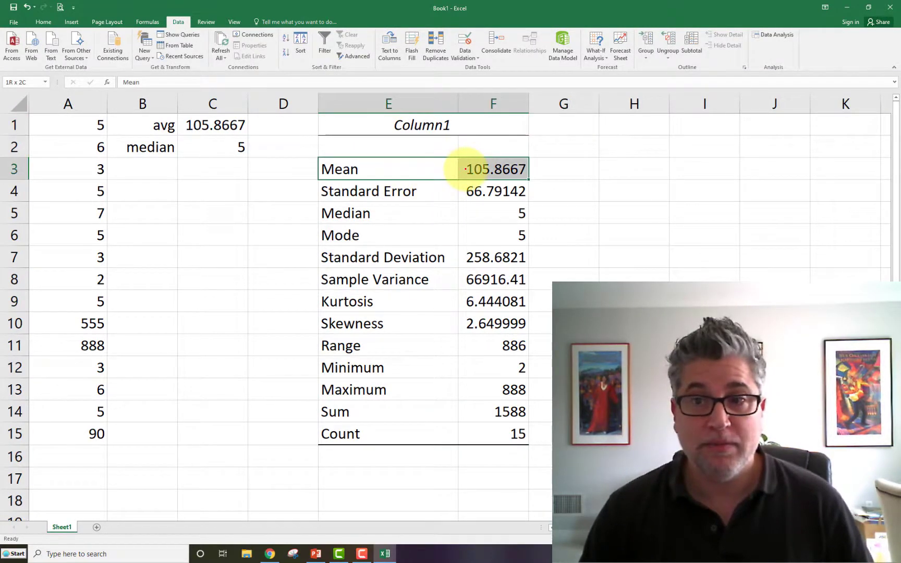
left_click(396, 213)
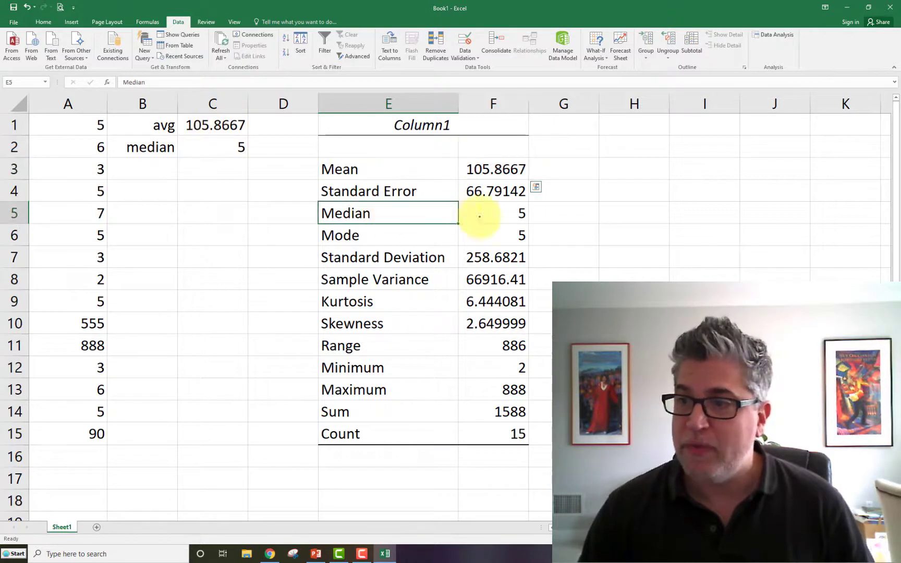
left_click_drag(479, 215, 493, 212)
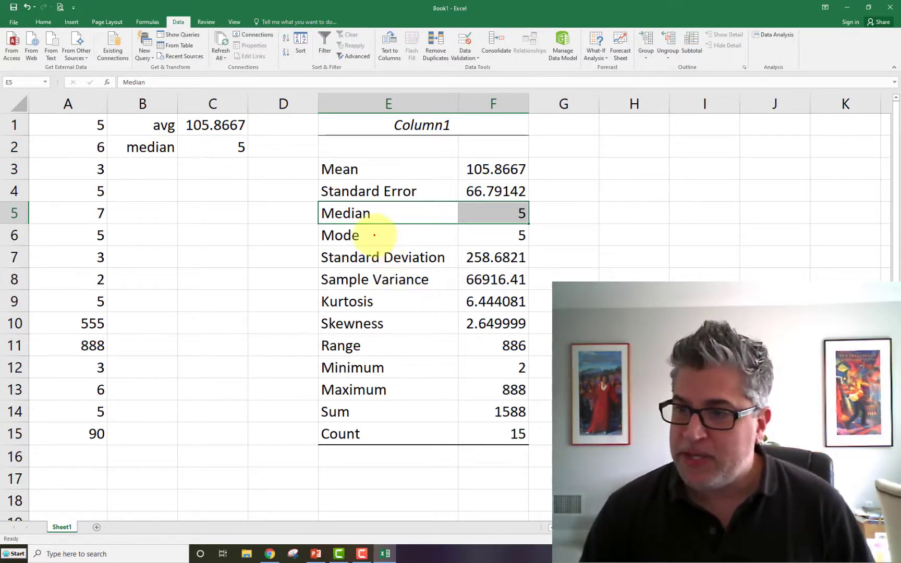
left_click(437, 238)
left_click_drag(437, 238, 486, 244)
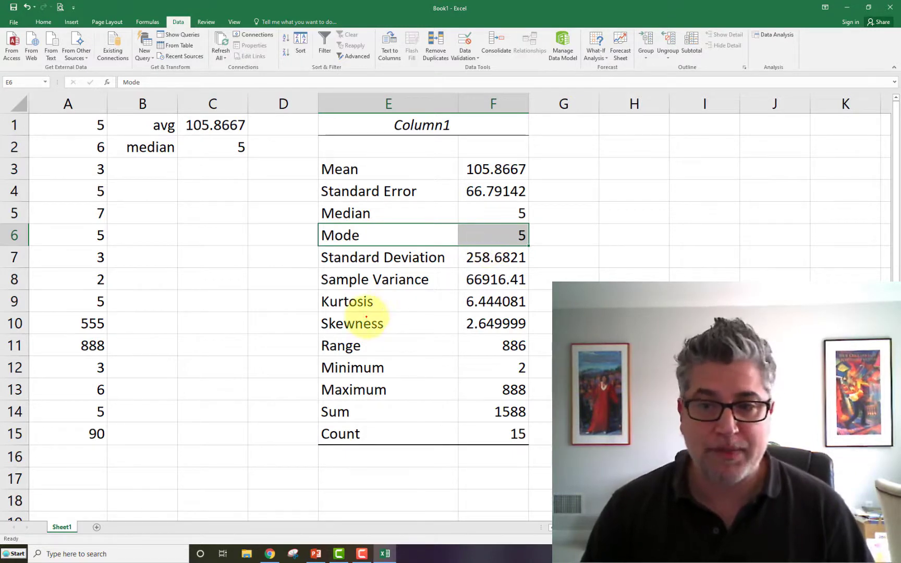
Select the cells in column A containing 5 to examine the mode
left_click(81, 129)
left_click(77, 189, "ctrl")
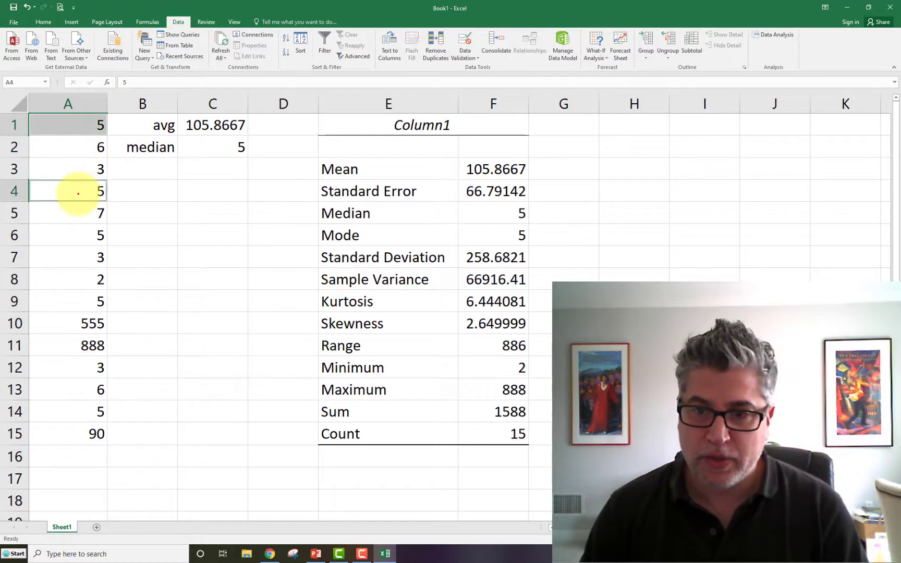
left_click(73, 300, "ctrl")
left_click(80, 409, "ctrl")
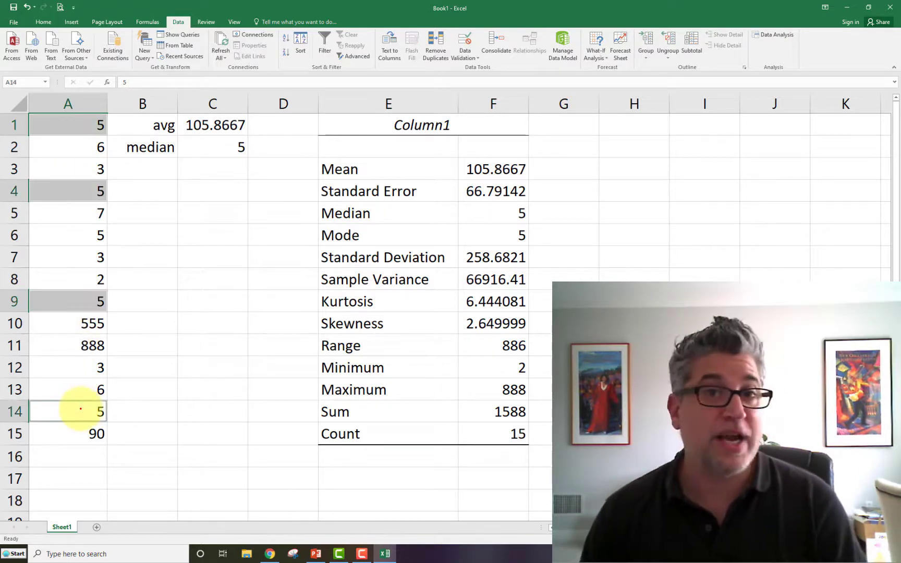